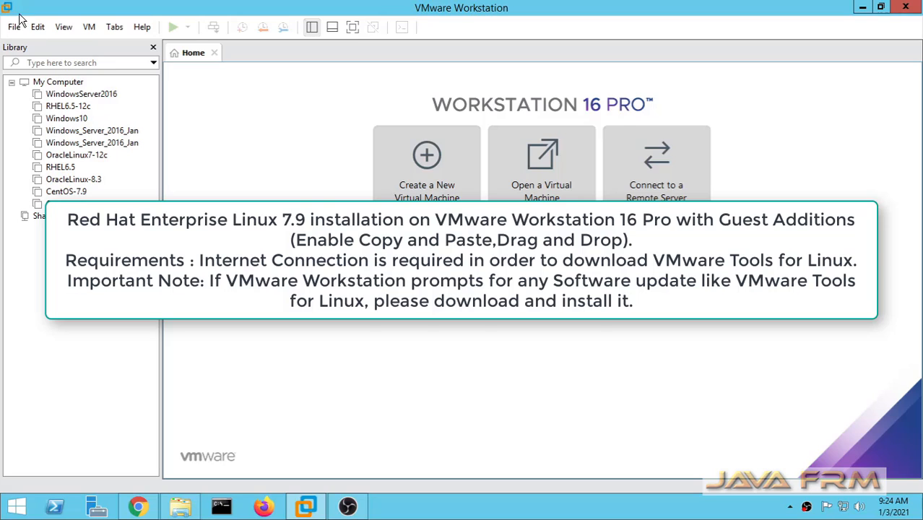
# - Open the File menu in VMware Workstation
pyautogui.click(15, 29)
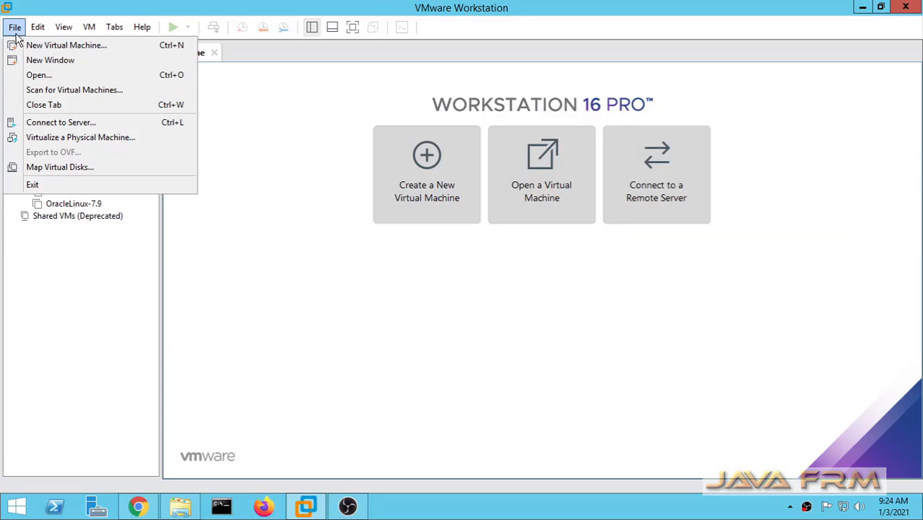
# - Start a Typical new-VM wizard and choose to install the operating system later
pyautogui.click(34, 45)
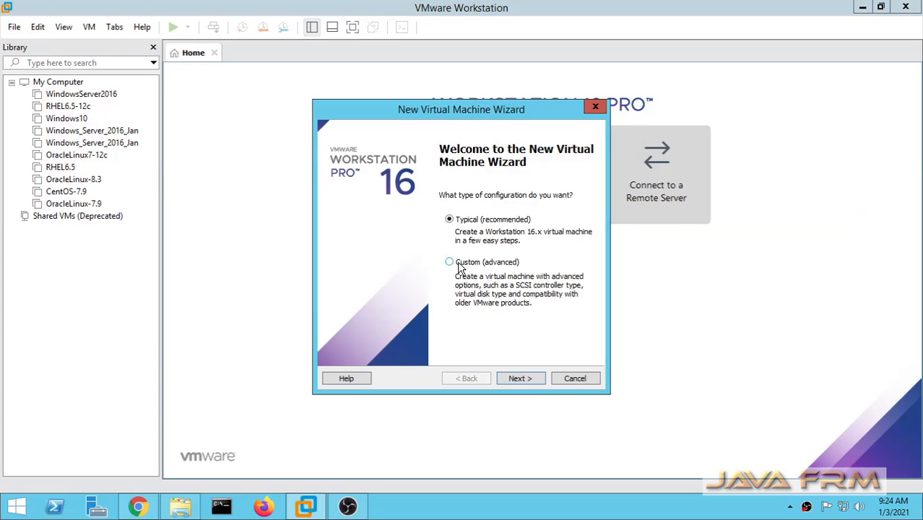
pyautogui.click(533, 383)
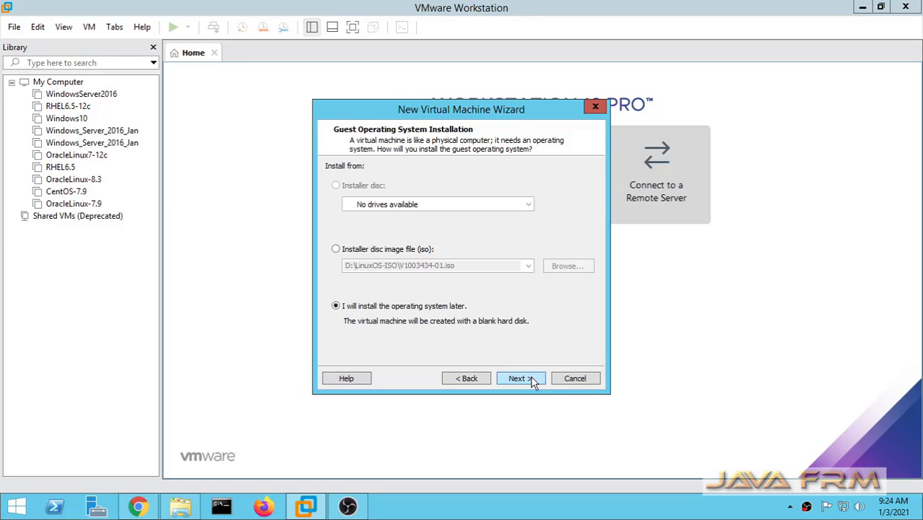
pyautogui.click(358, 251)
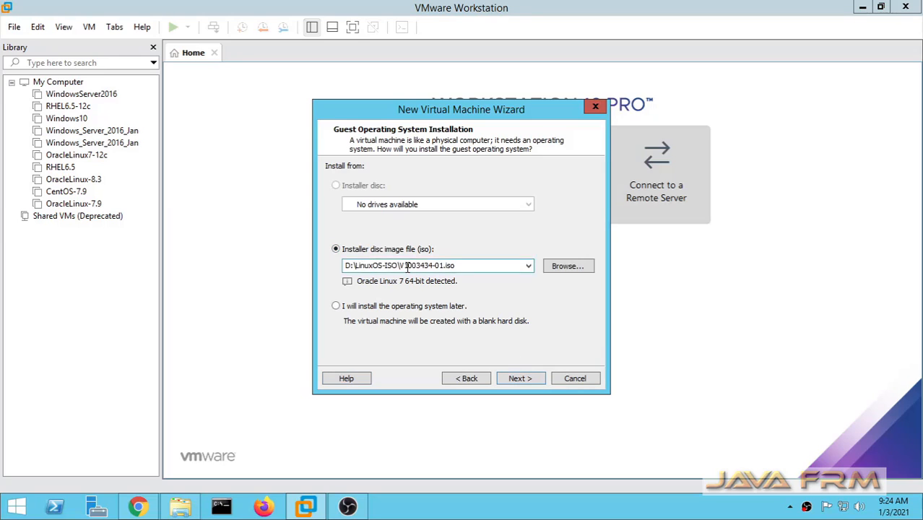
pyautogui.click(566, 266)
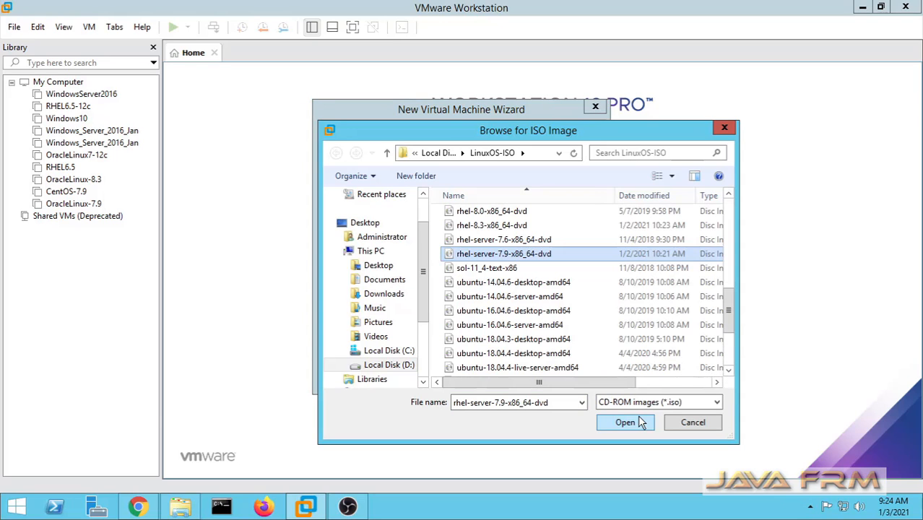
pyautogui.click(639, 422)
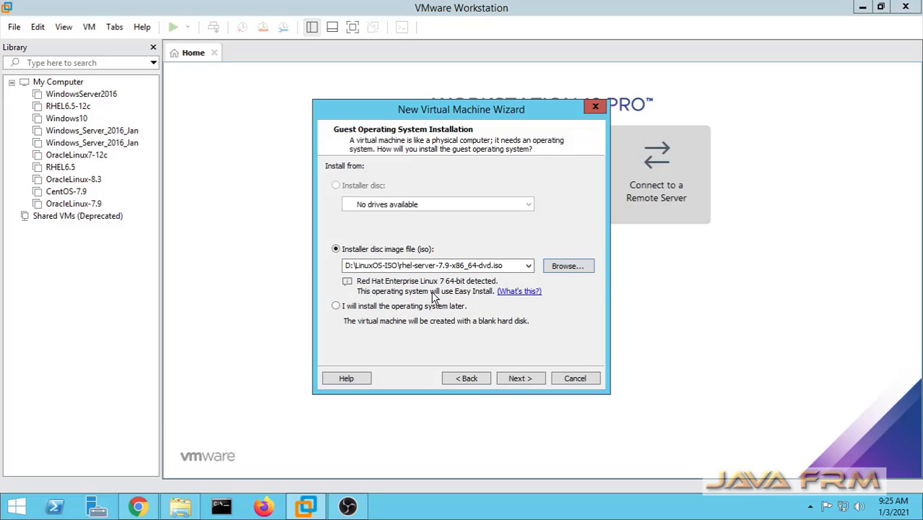
pyautogui.click(335, 306)
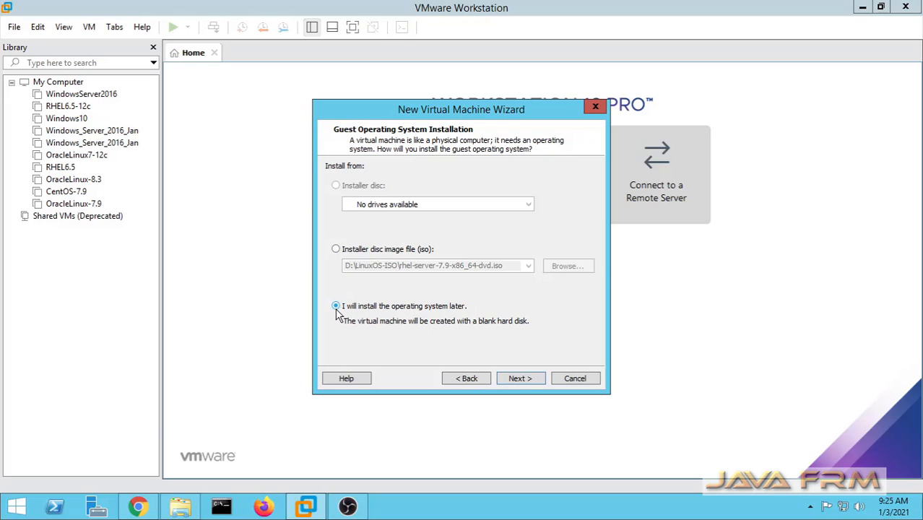
pyautogui.click(529, 380)
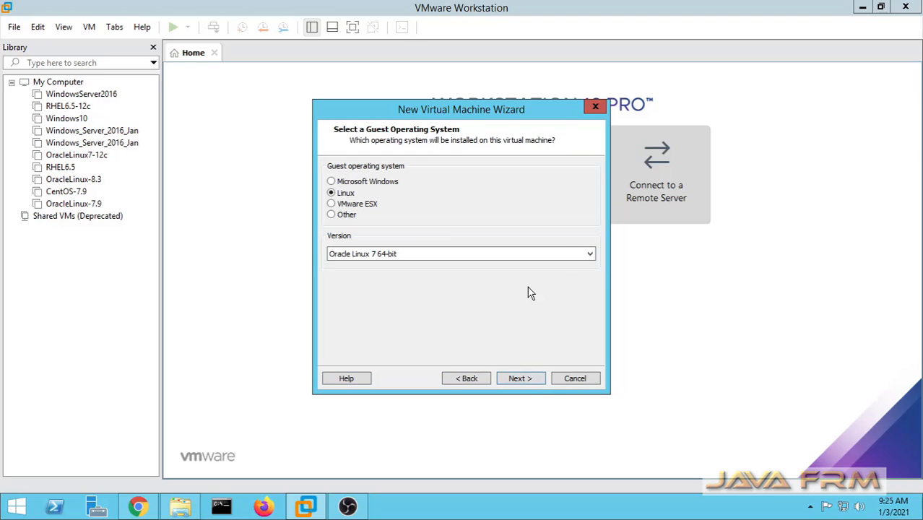
# - Select Red Hat Enterprise Linux 7 64-bit as the guest OS and name the VM RHEL-7.9
pyautogui.click(590, 254)
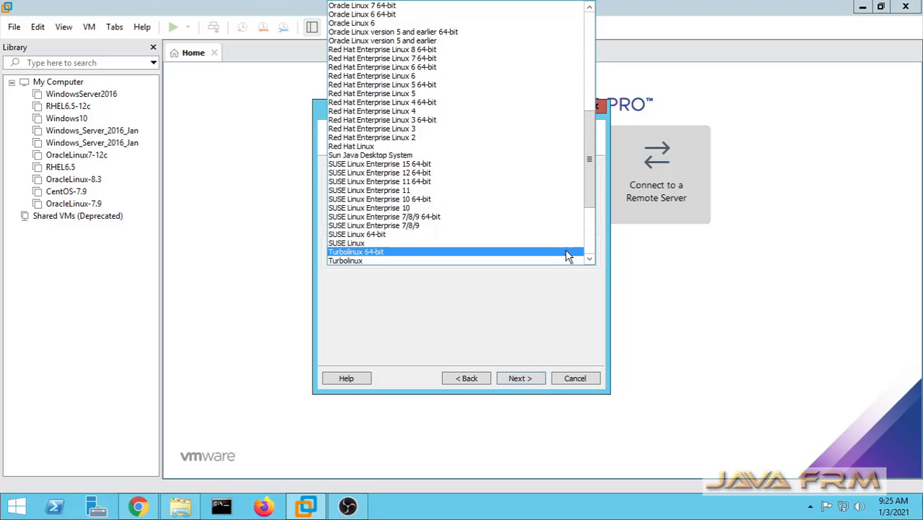
pyautogui.scroll(-2, 567, 256)
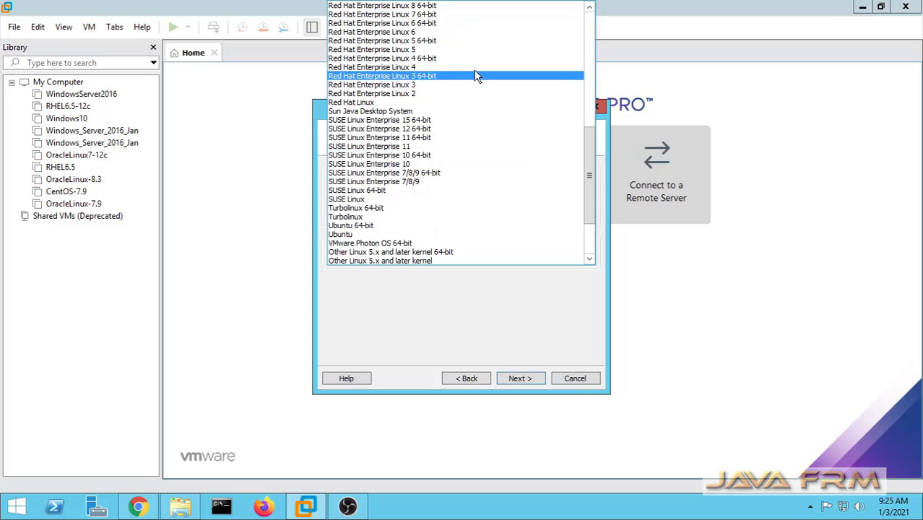
pyautogui.click(434, 15)
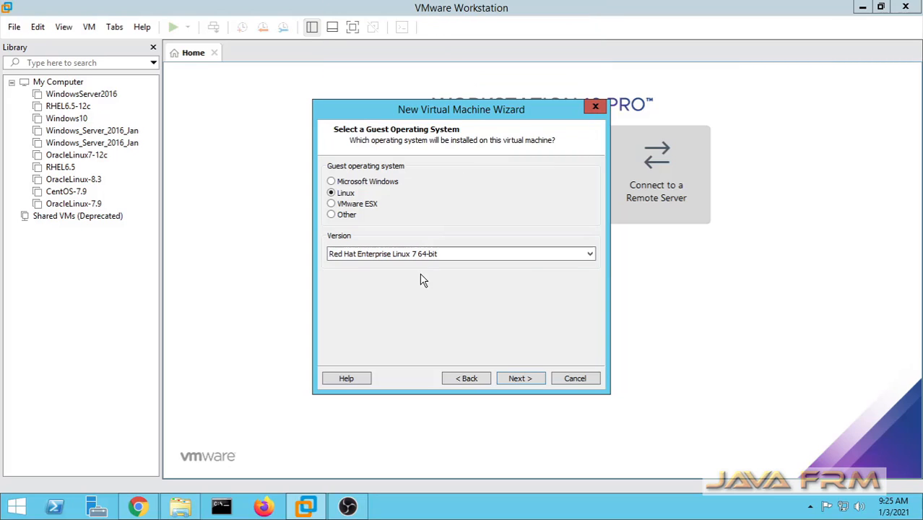
pyautogui.click(521, 379)
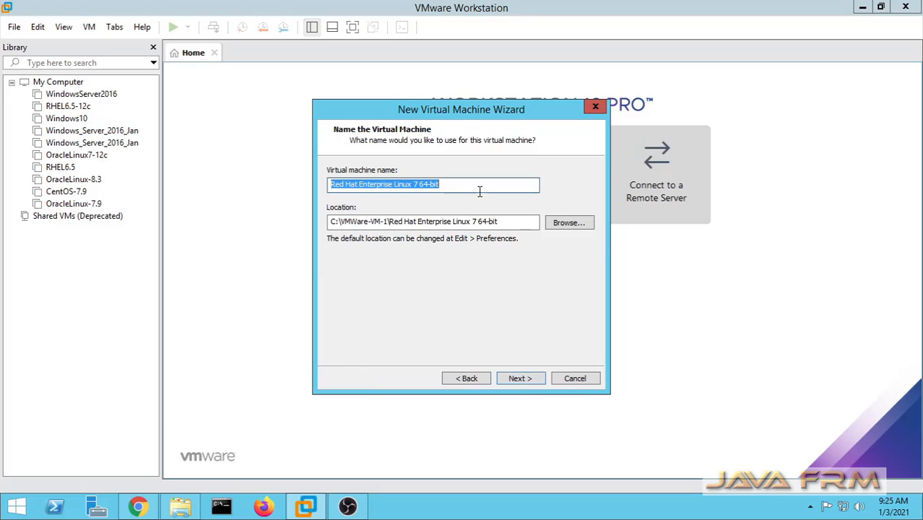
pyautogui.write('RHEL')
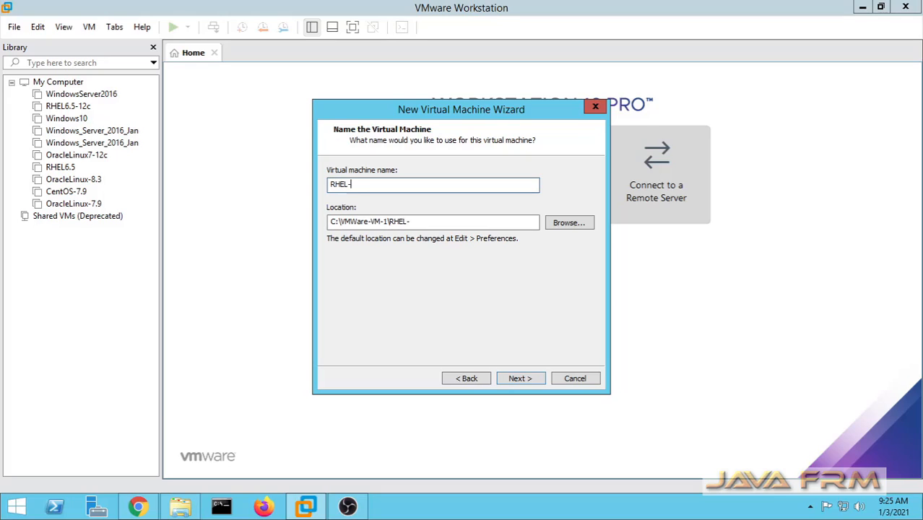
pyautogui.write('-7.9')
# - Set the virtual disk to 30 GB stored as a single file
pyautogui.click(520, 379)
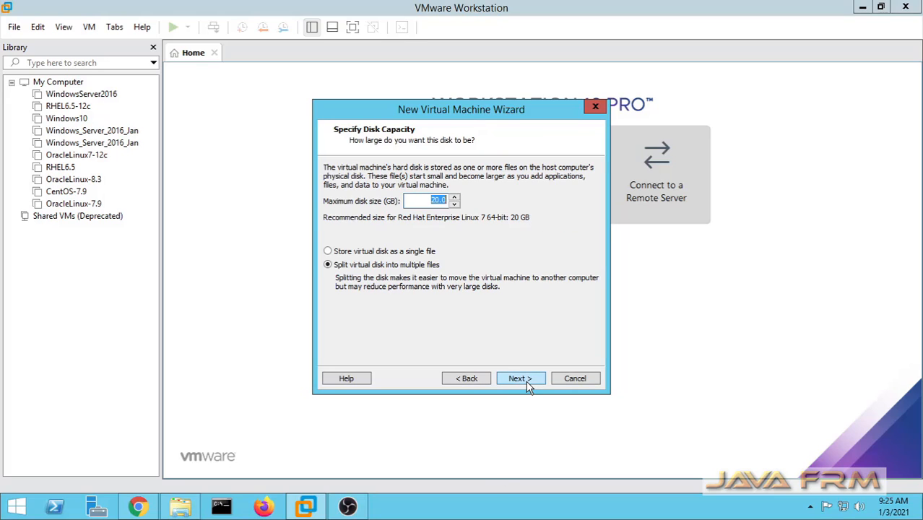
pyautogui.click(433, 202)
pyautogui.press('Delete')
pyautogui.write('3')
pyautogui.click(359, 254)
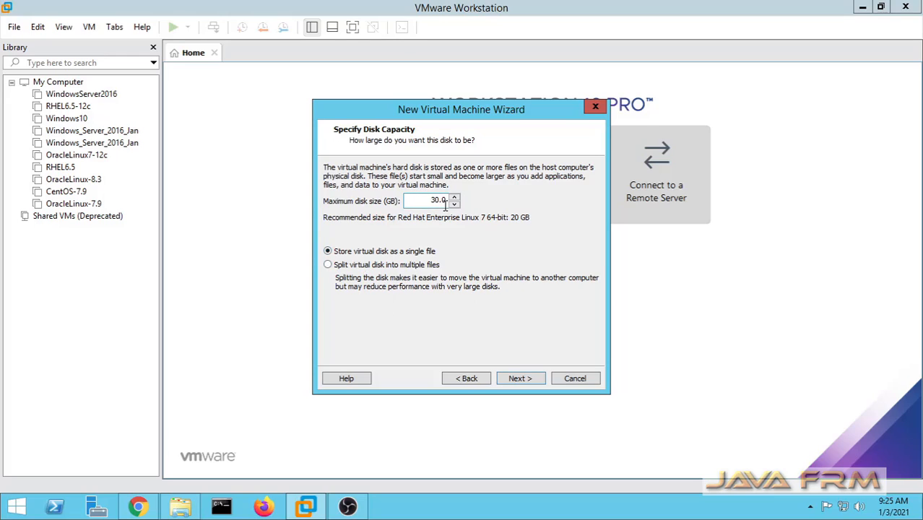
pyautogui.click(520, 378)
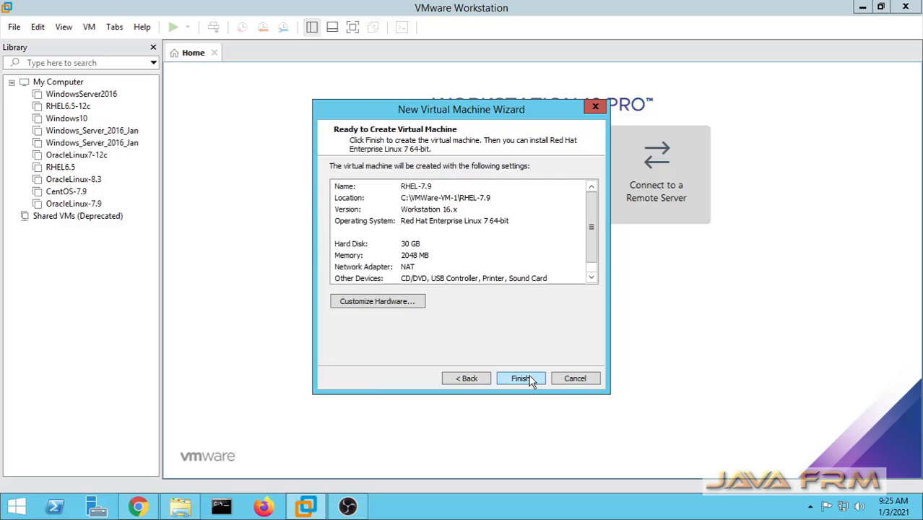
# - Give the VM 8192 MB of memory and 4 cores per processor
pyautogui.click(402, 301)
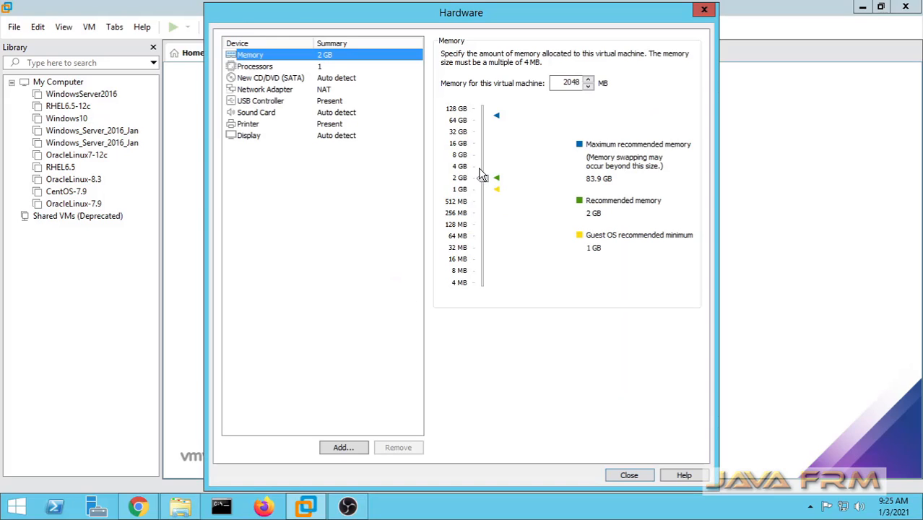
pyautogui.moveTo(482, 159); pyautogui.dragTo(483, 152)
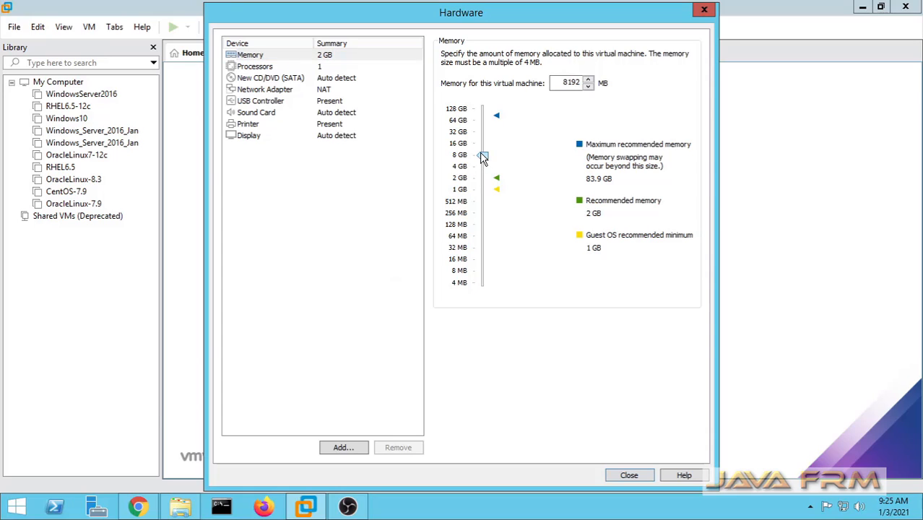
pyautogui.click(269, 71)
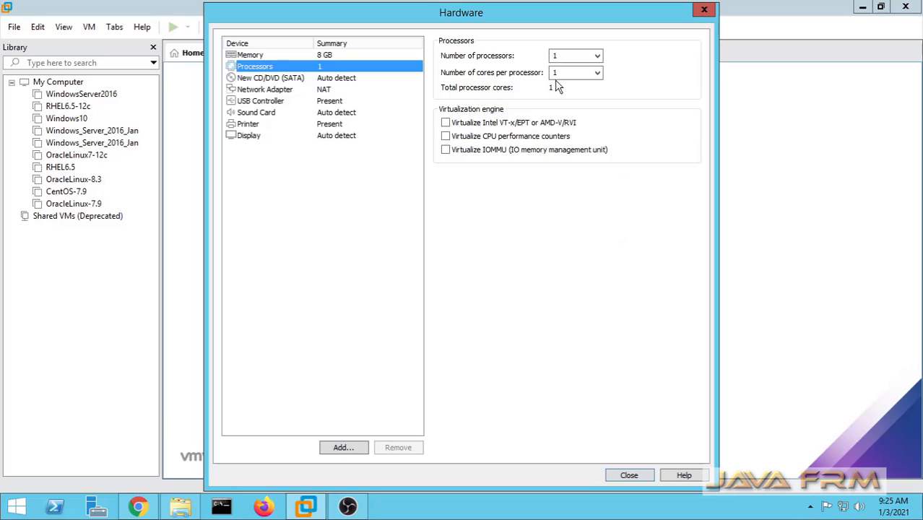
pyautogui.click(597, 72)
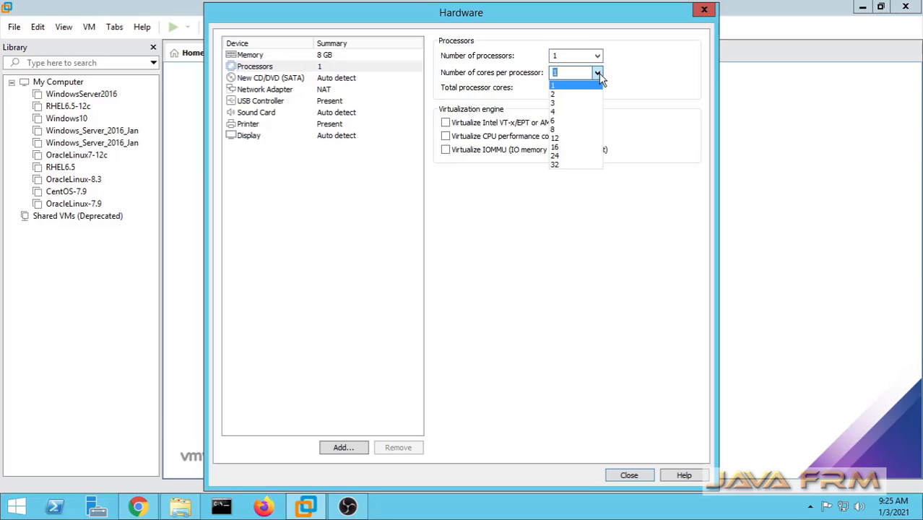
pyautogui.click(563, 112)
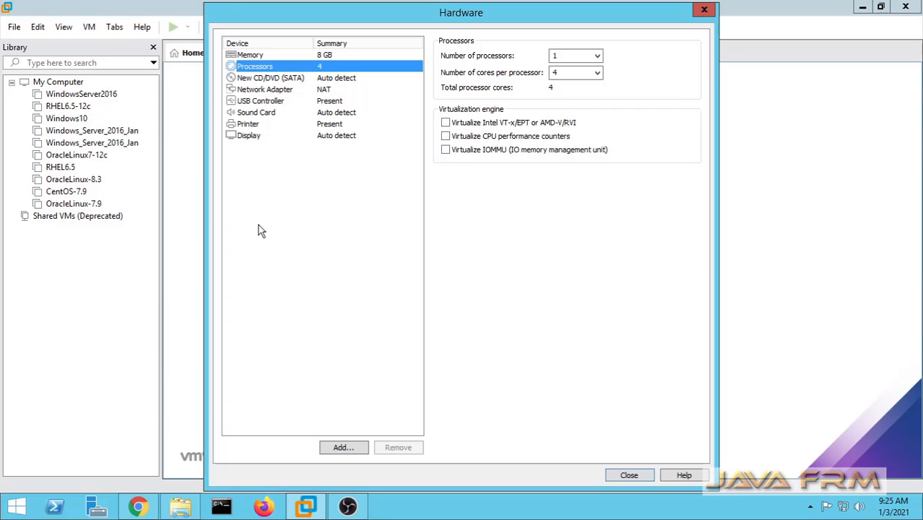
# - Attach rhel-server-7.9-x86_64-dvd.iso to the CD/DVD drive and close hardware settings
pyautogui.click(293, 80)
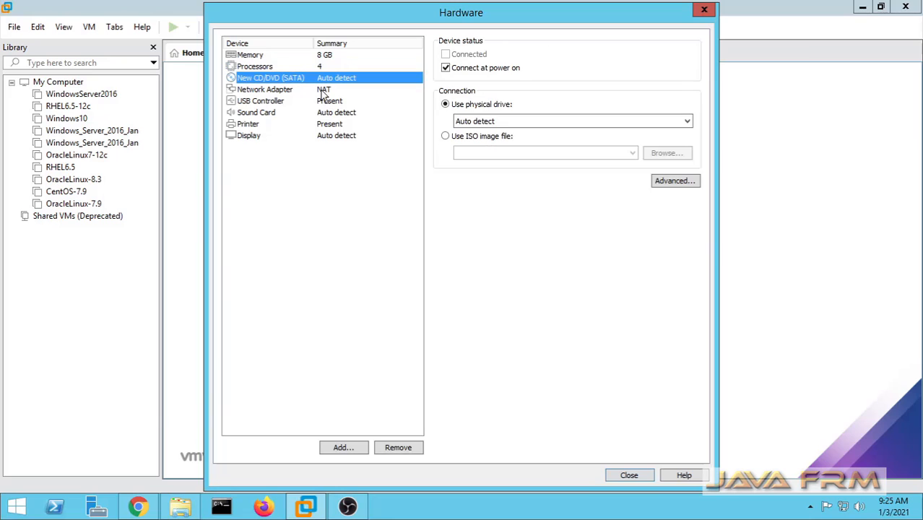
pyautogui.click(447, 139)
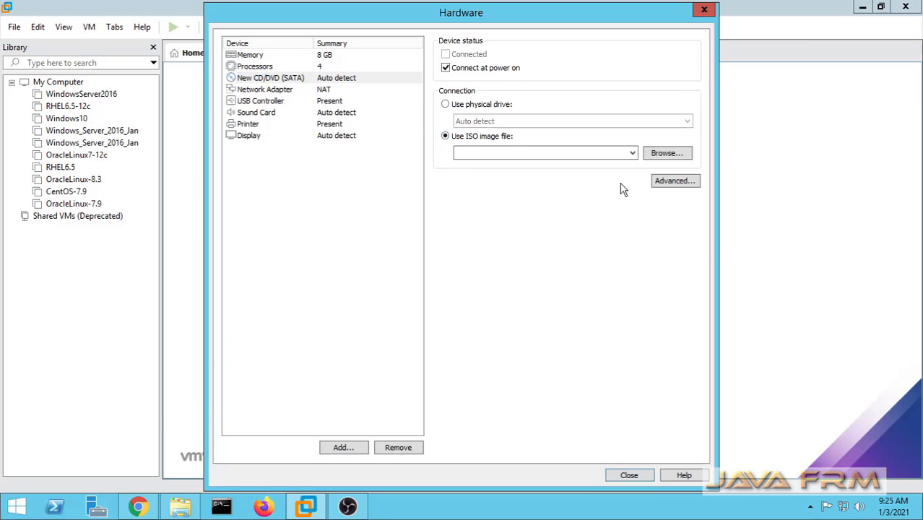
pyautogui.click(662, 154)
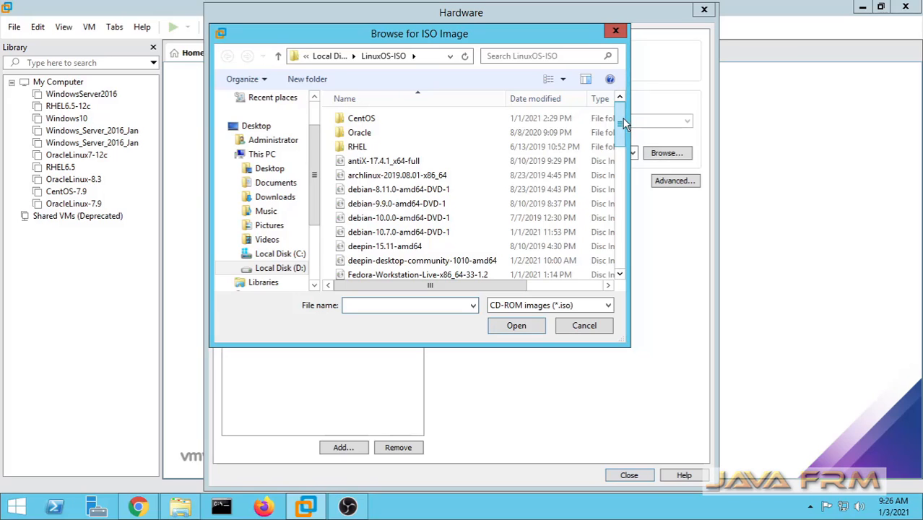
pyautogui.click(417, 217)
pyautogui.press('r')
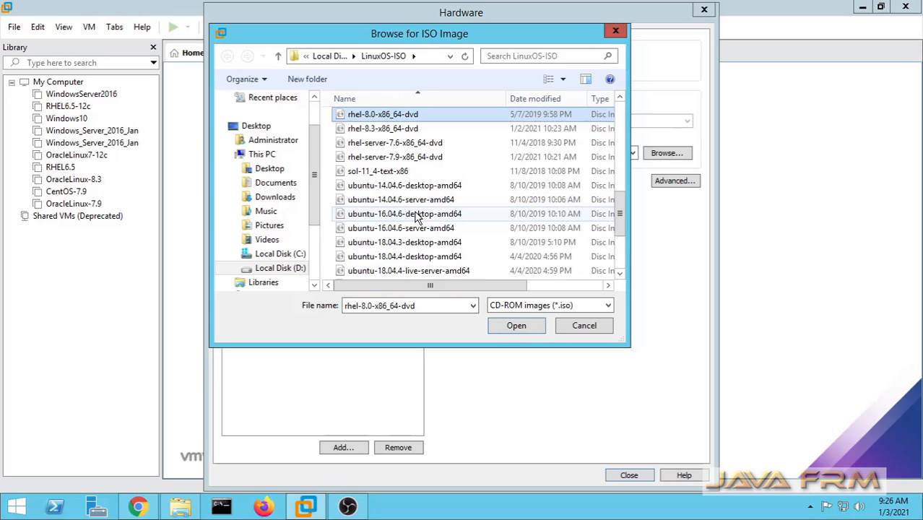
pyautogui.click(418, 159)
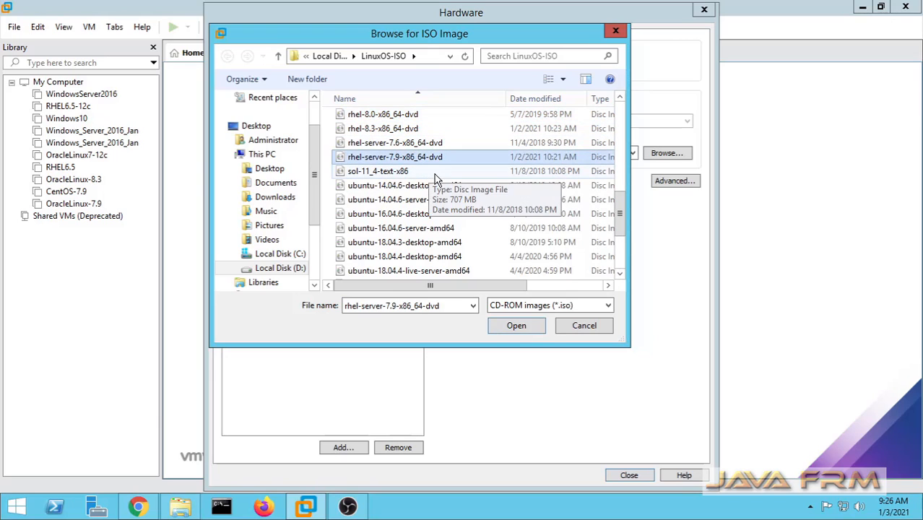
pyautogui.click(511, 327)
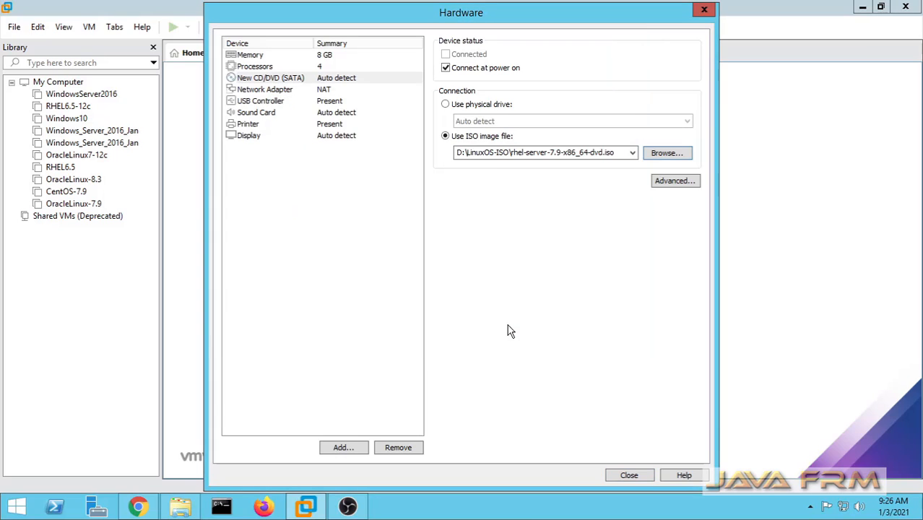
pyautogui.click(278, 90)
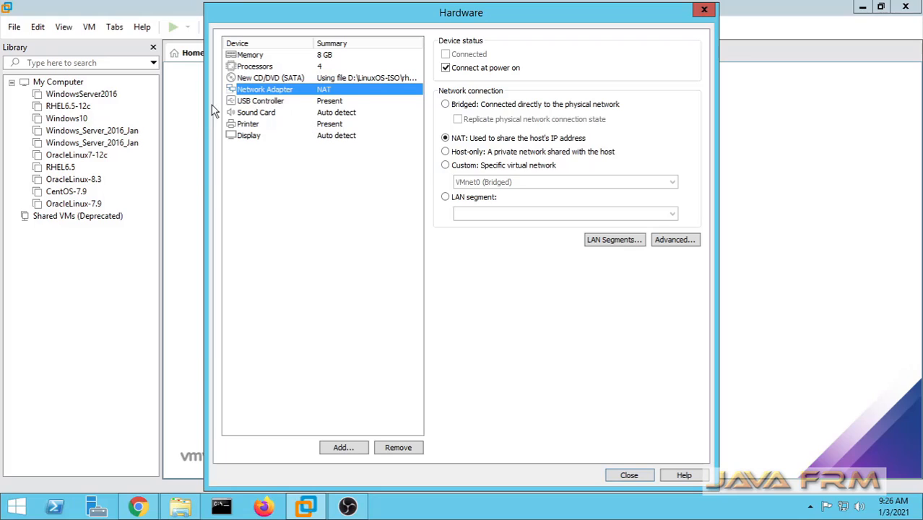
pyautogui.click(628, 476)
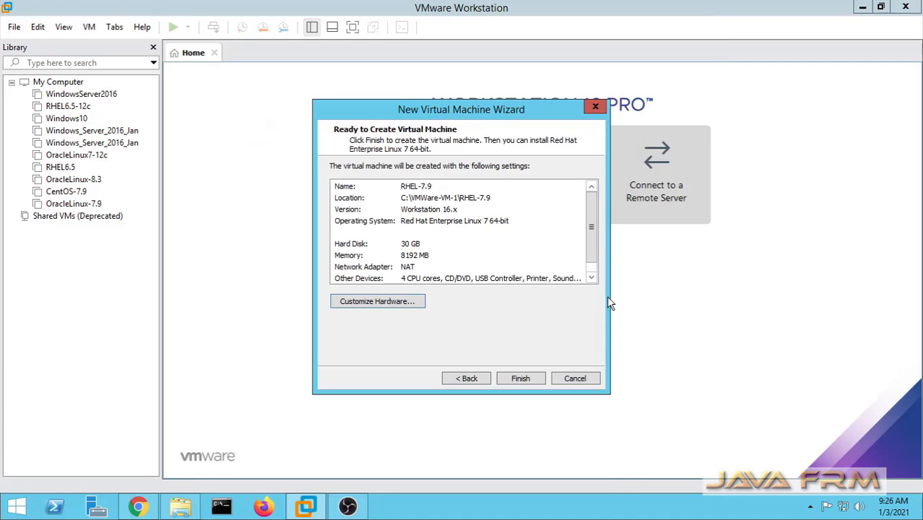
# - Create the RHEL-7.9 VM, power it on, and boot 'Install Red Hat Enterprise Linux 7.9'
pyautogui.scroll(-1, 590, 206)
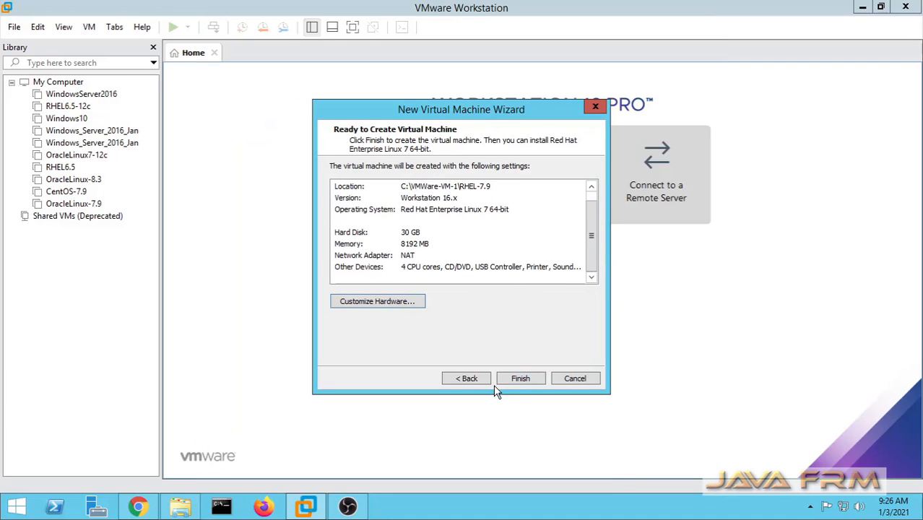
pyautogui.click(521, 379)
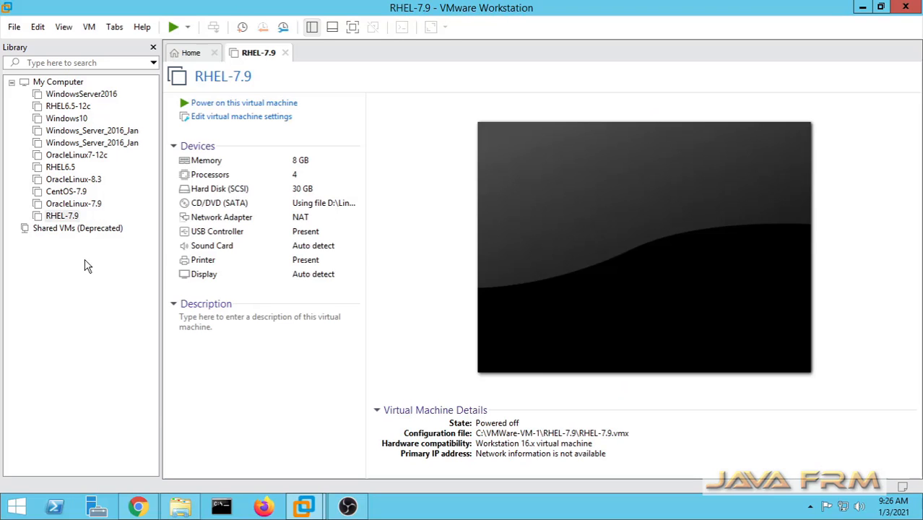
pyautogui.click(238, 107)
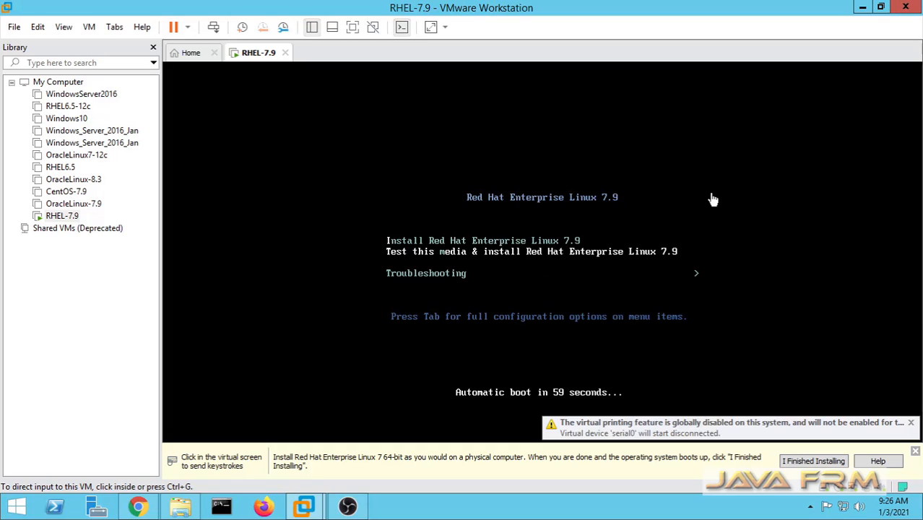
pyautogui.click(353, 27)
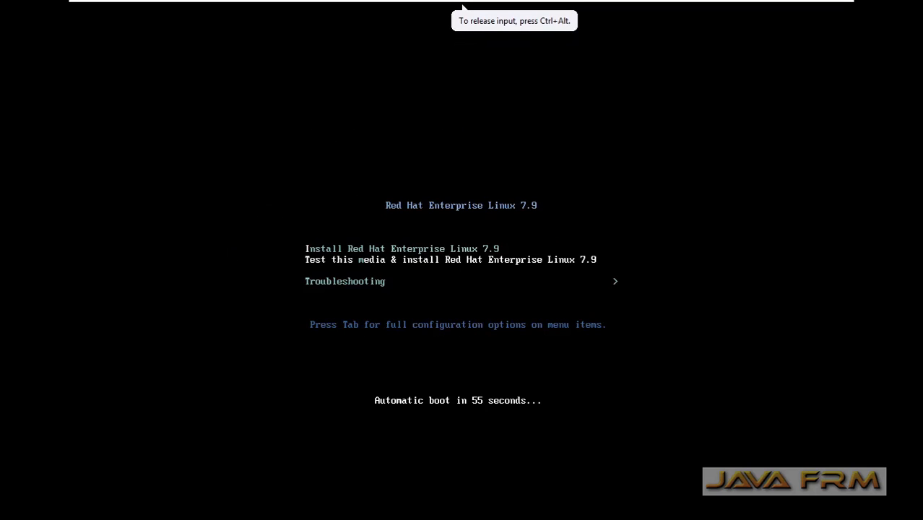
pyautogui.press('Up')
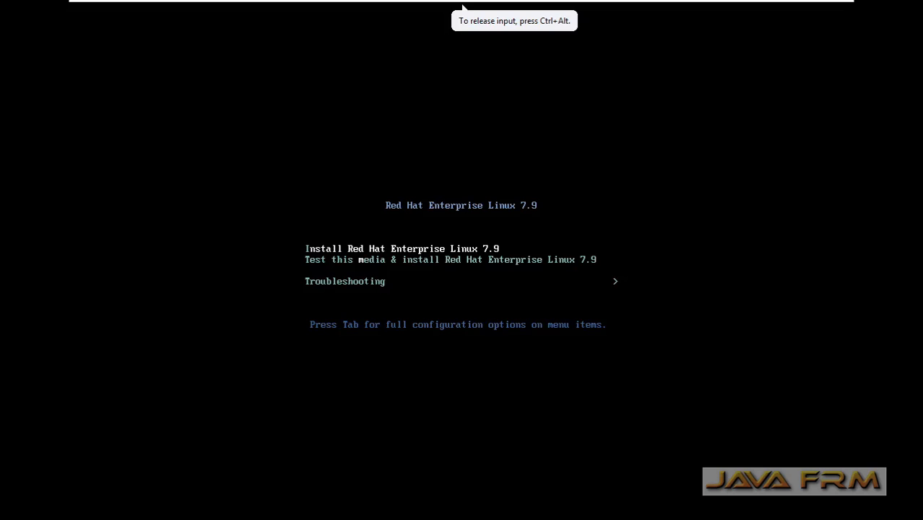
pyautogui.press('Return')
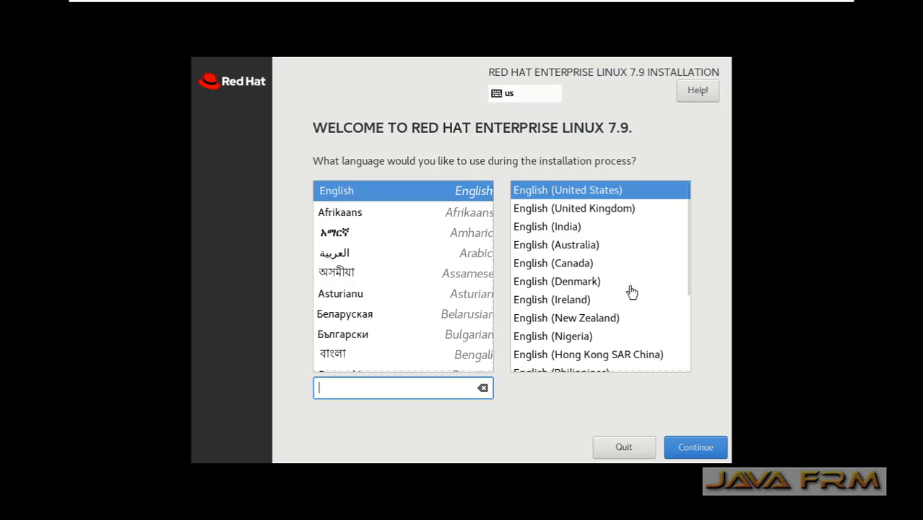
# - Continue with English (United States) and pick Asia/Kolkata on the Date & Time map
pyautogui.click(704, 456)
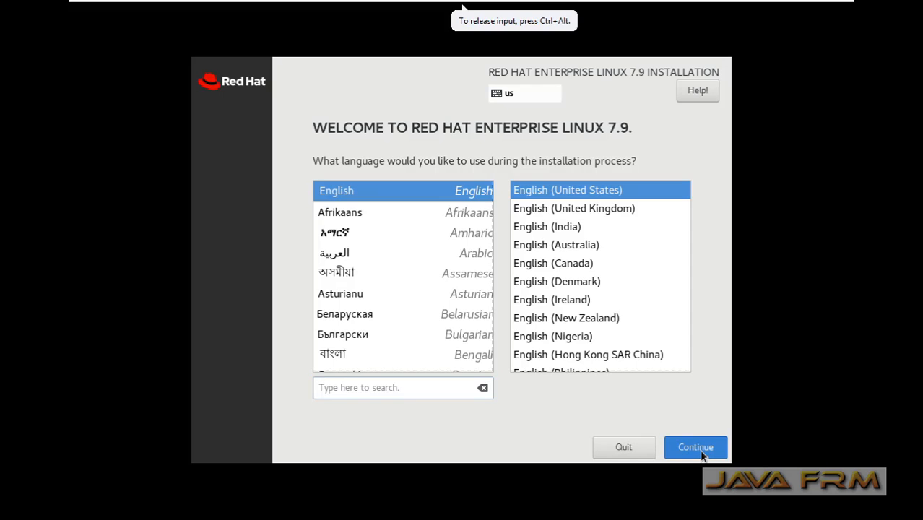
pyautogui.click(701, 454)
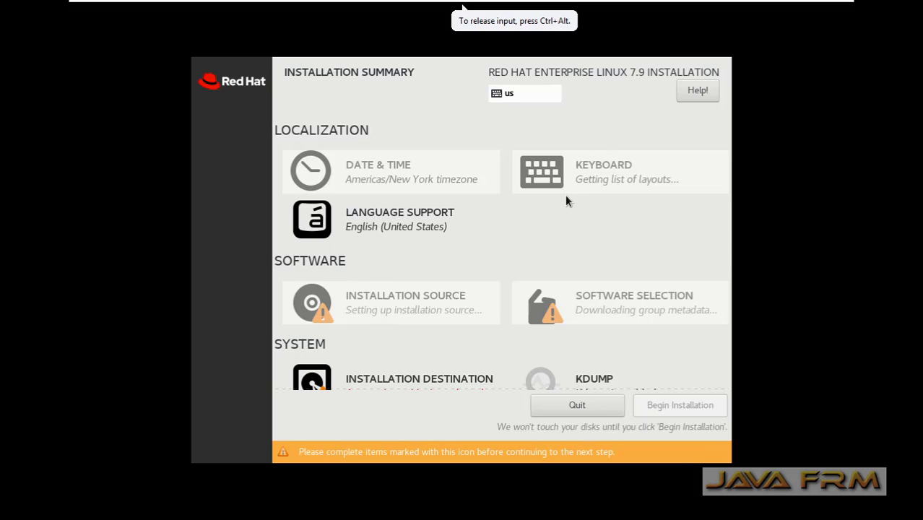
pyautogui.click(395, 179)
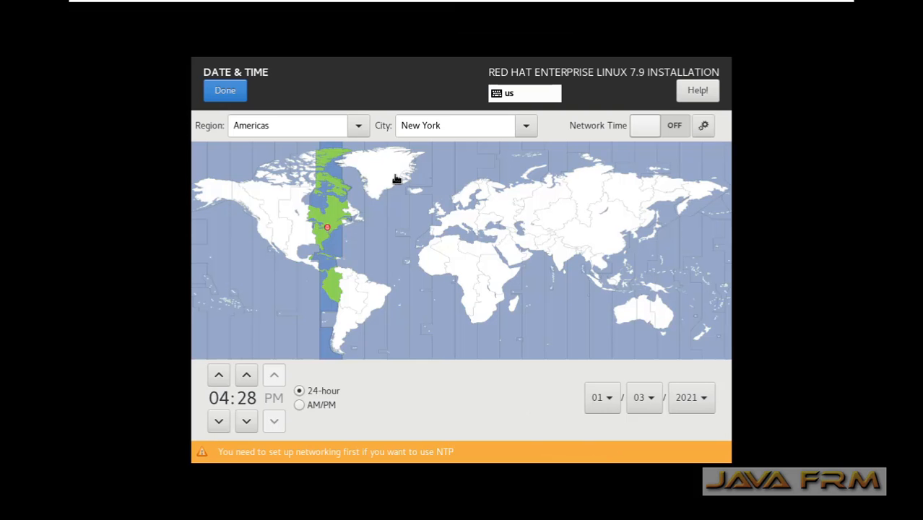
pyautogui.click(562, 269)
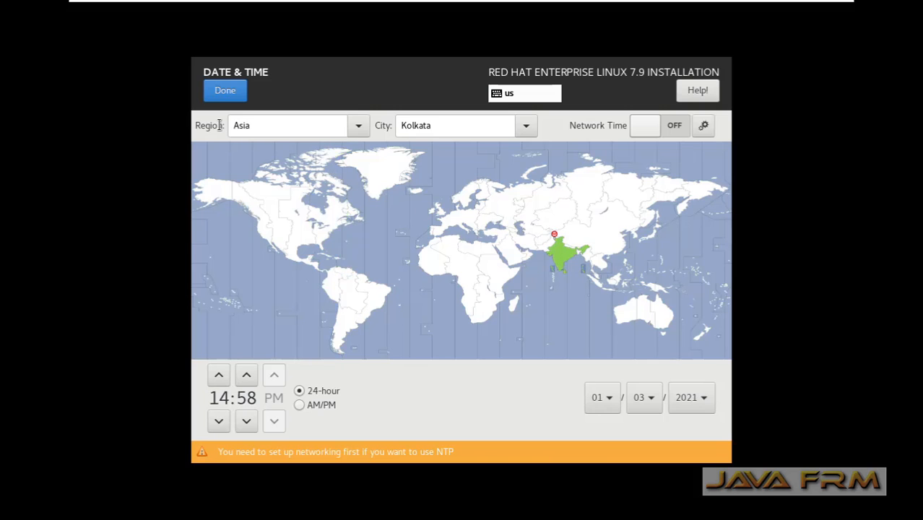
pyautogui.click(226, 92)
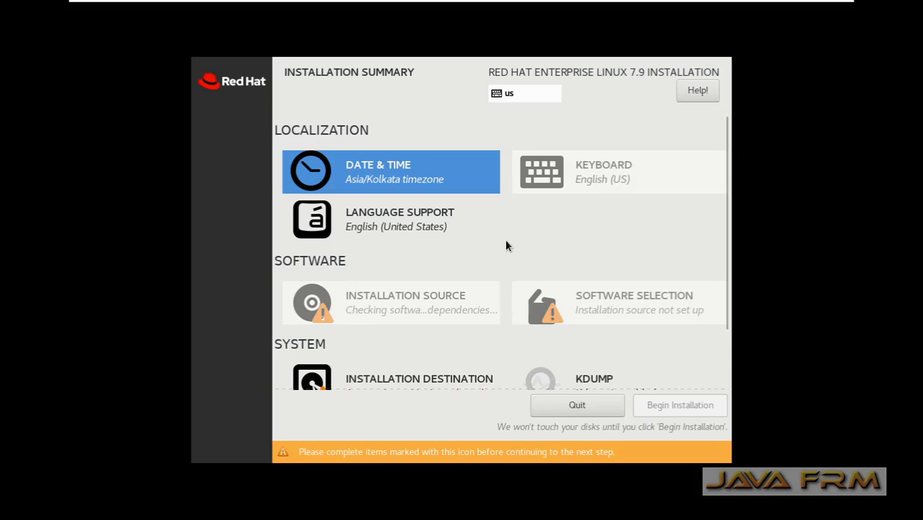
pyautogui.scroll(-2, 484, 256)
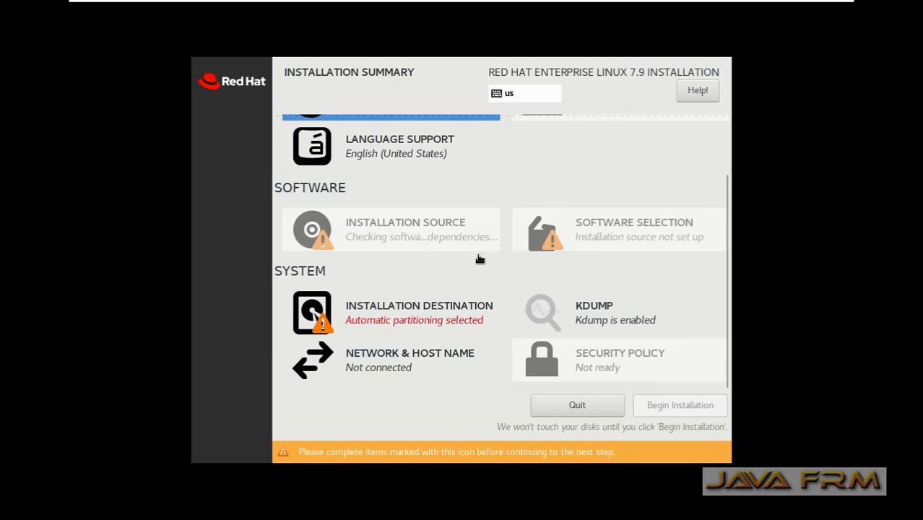
# - Select the 30 GiB sda disk as the installation destination with automatic partitioning
pyautogui.click(405, 322)
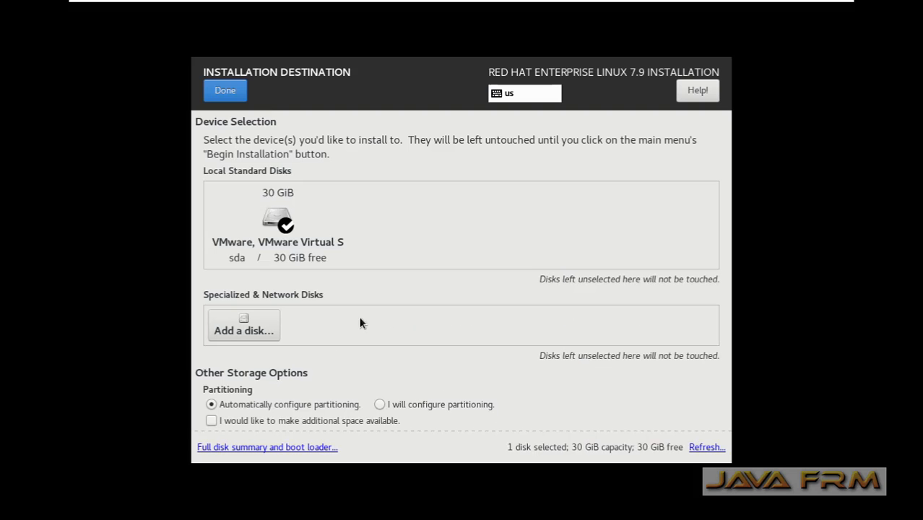
pyautogui.click(284, 232)
pyautogui.click(318, 252)
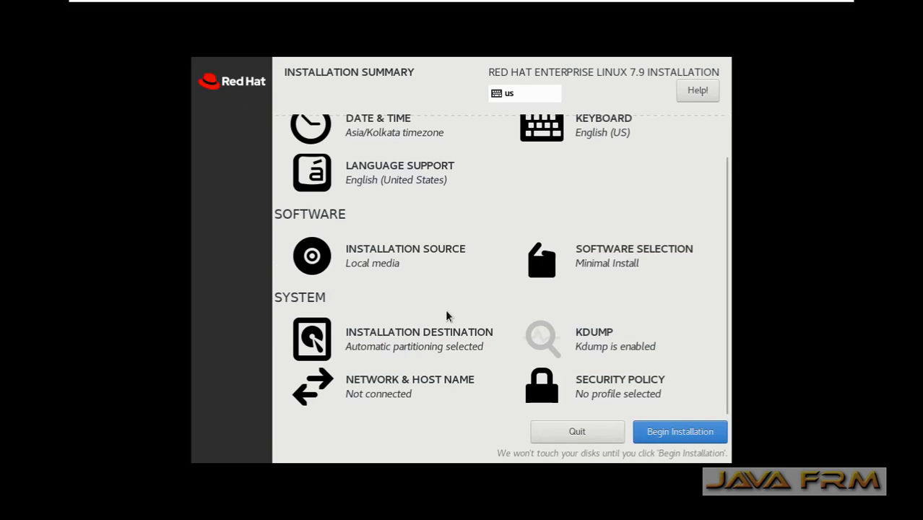
pyautogui.scroll(2, 466, 317)
# - Choose Server with GUI as the base environment in Software Selection
pyautogui.click(565, 305)
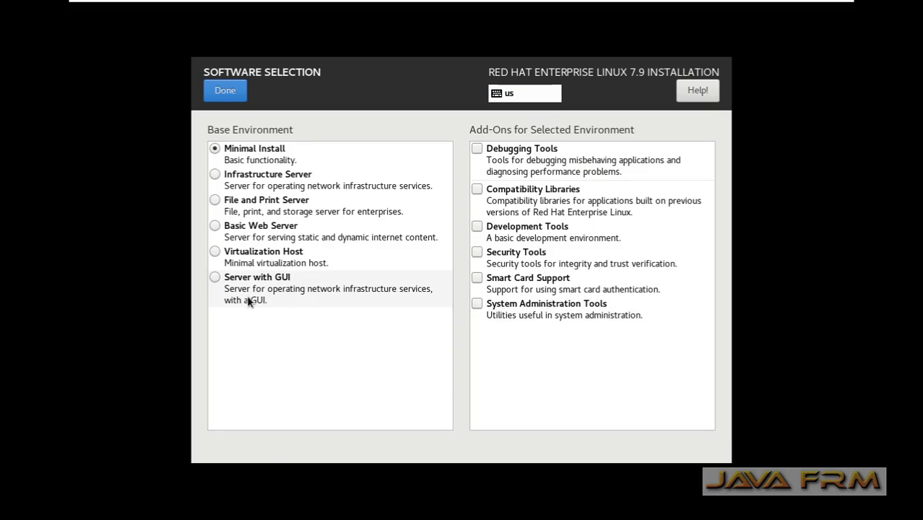
pyautogui.click(241, 277)
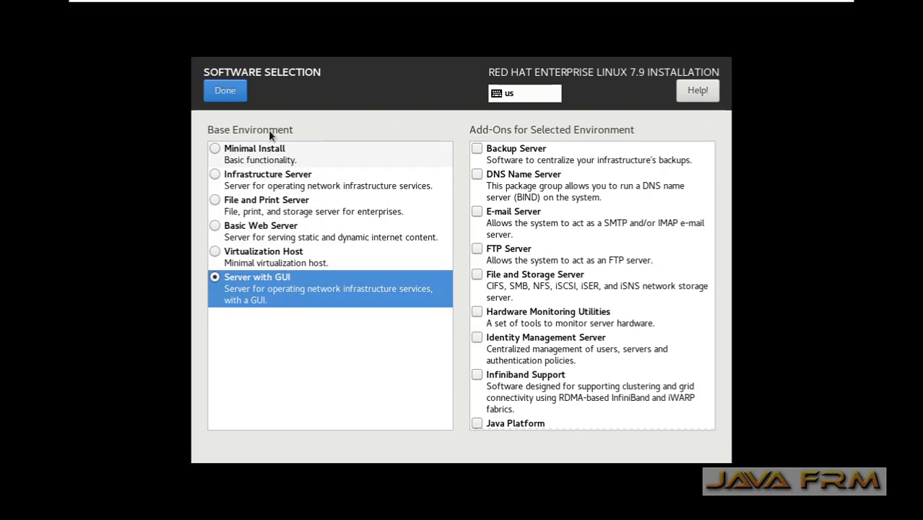
pyautogui.click(226, 96)
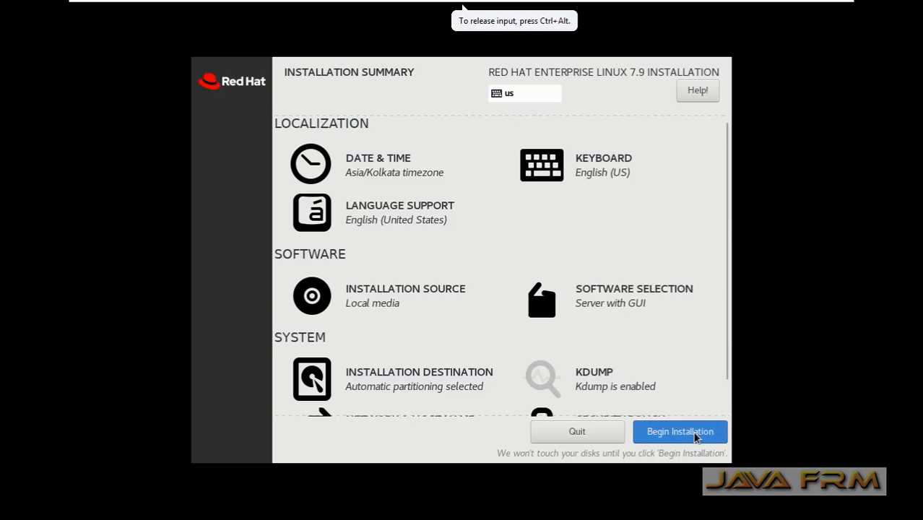
# - Begin installation and set the root password, accepting the weak-password warning
pyautogui.click(692, 432)
pyautogui.click(398, 183)
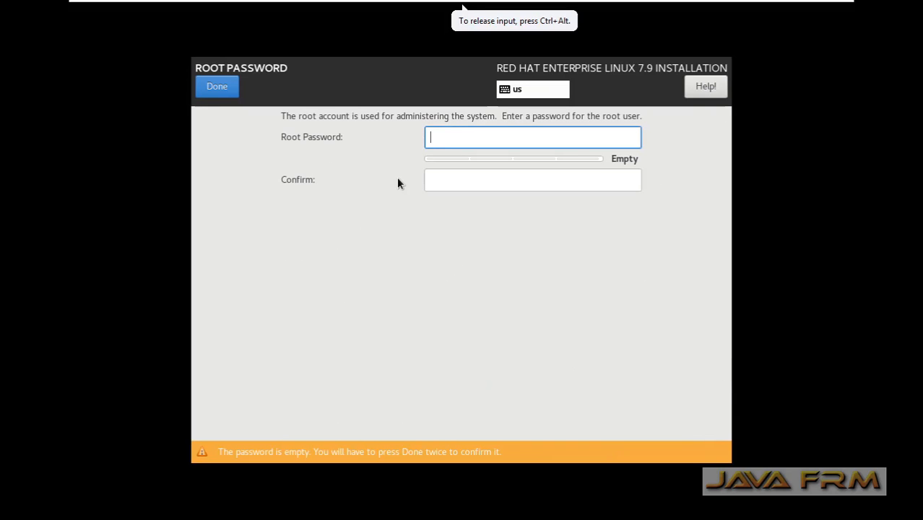
pyautogui.write('*********')
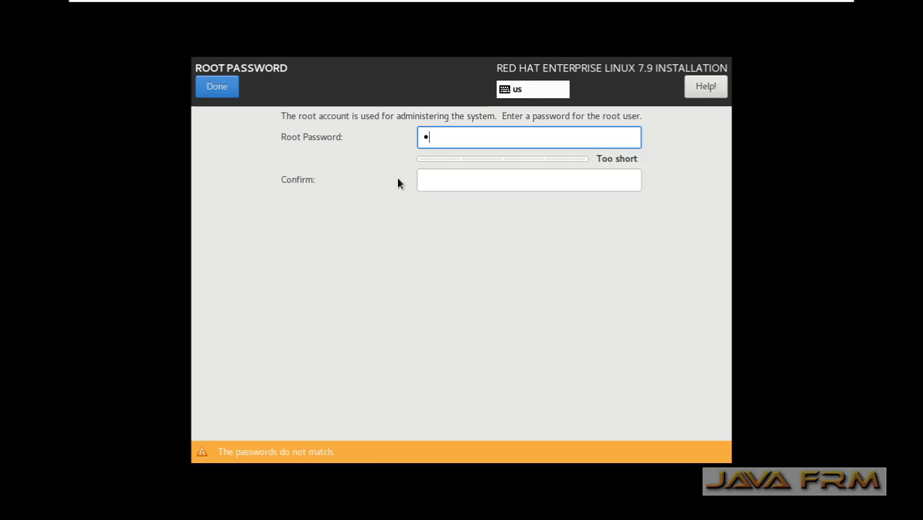
pyautogui.write('*')
pyautogui.press('Tab')
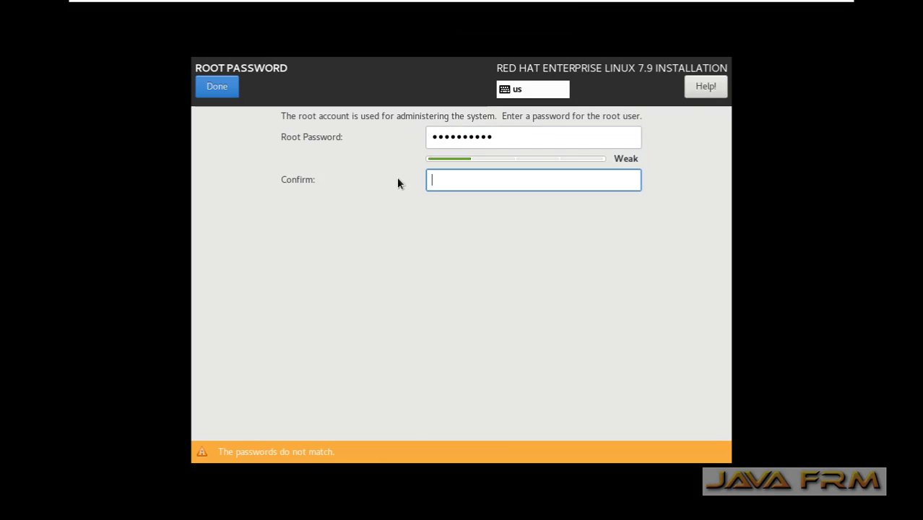
pyautogui.write('**********')
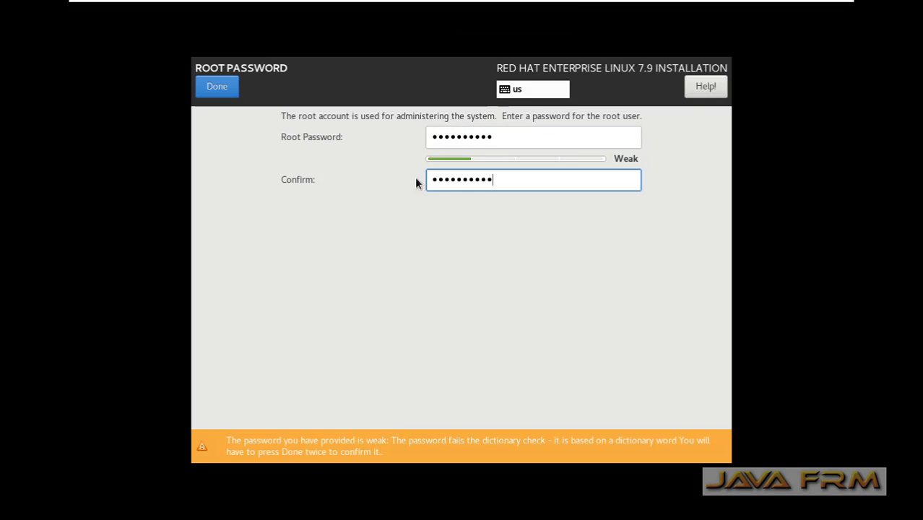
pyautogui.click(211, 86)
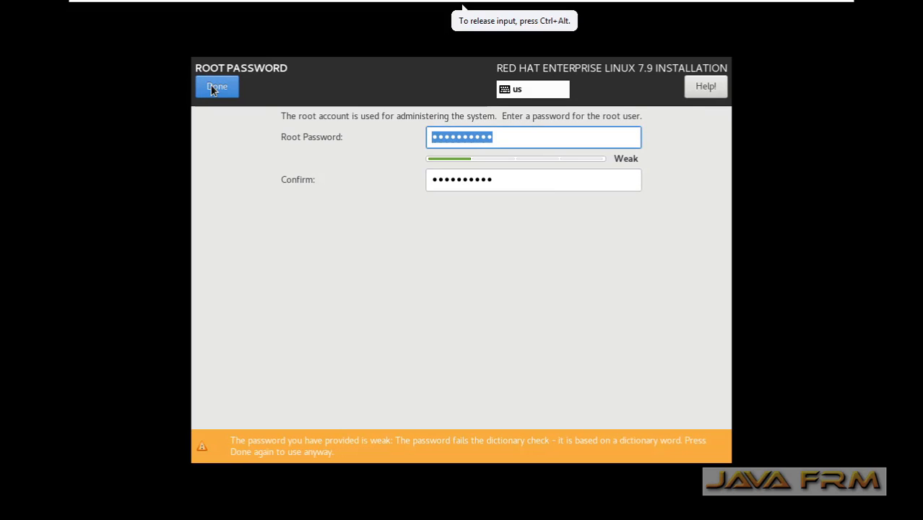
pyautogui.click(211, 85)
# - Create a regular user account with its username and password, accepting the weak-password warning
pyautogui.click(567, 182)
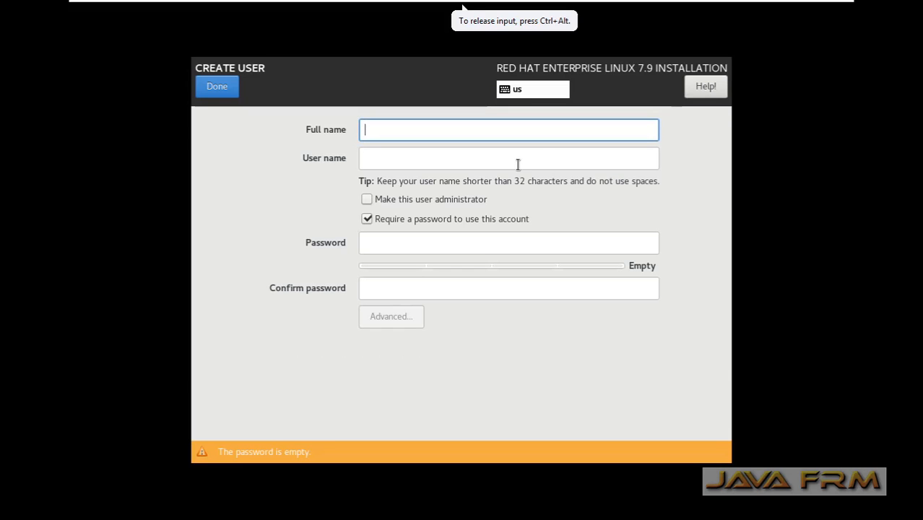
pyautogui.write('ramanathan')
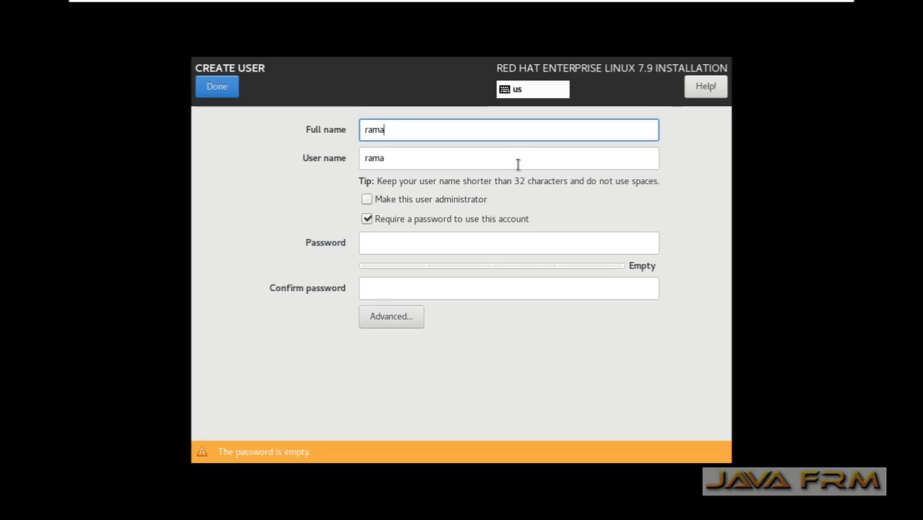
pyautogui.click(395, 250)
pyautogui.write('redhat')
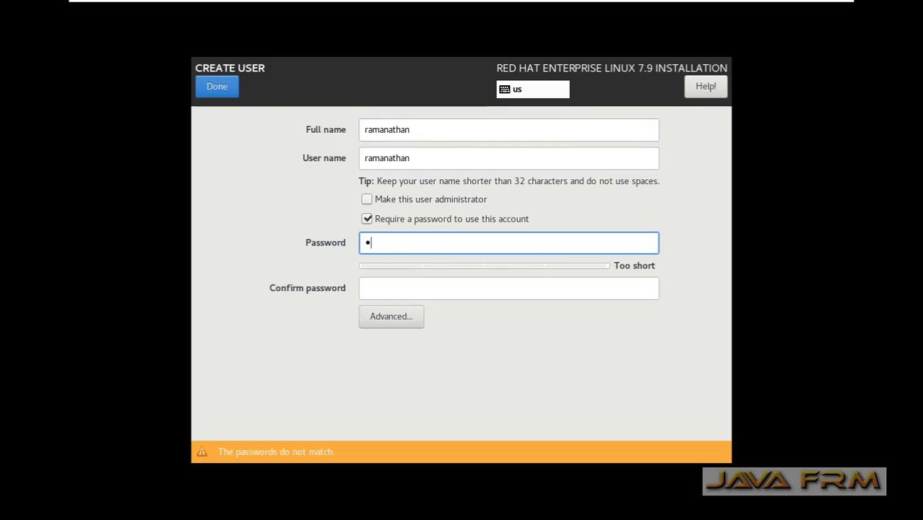
pyautogui.write('@123')
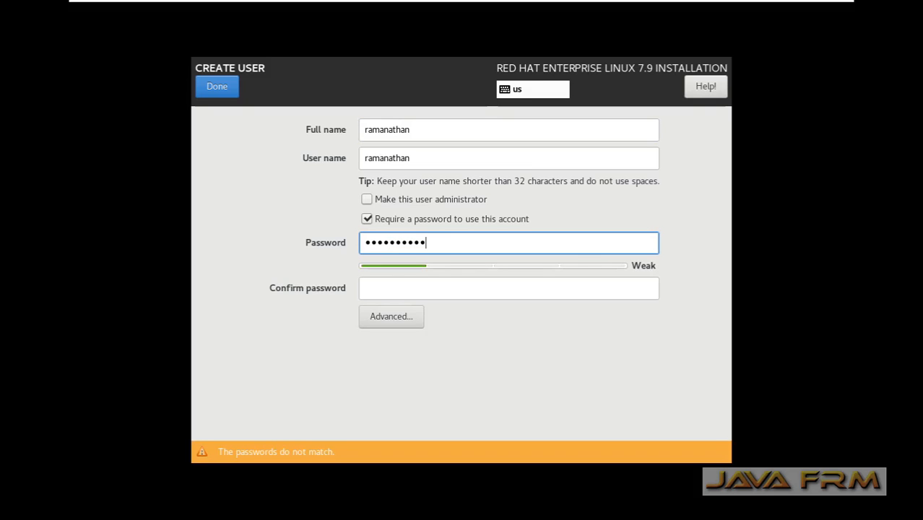
pyautogui.click(379, 289)
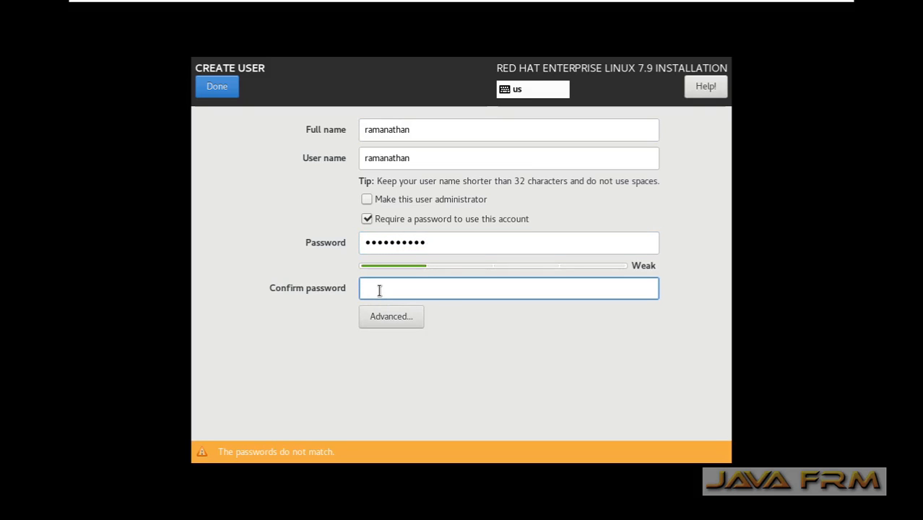
pyautogui.write('redhat@123')
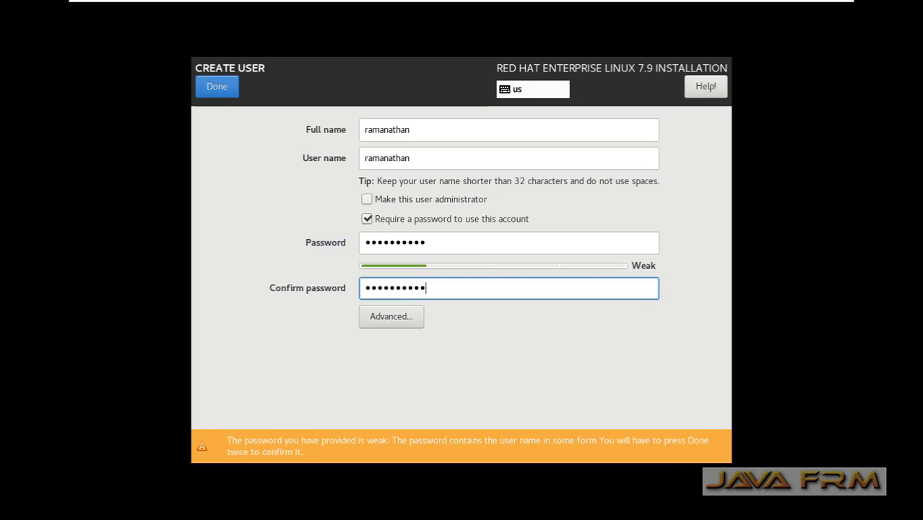
pyautogui.click(216, 87)
pyautogui.click(217, 86)
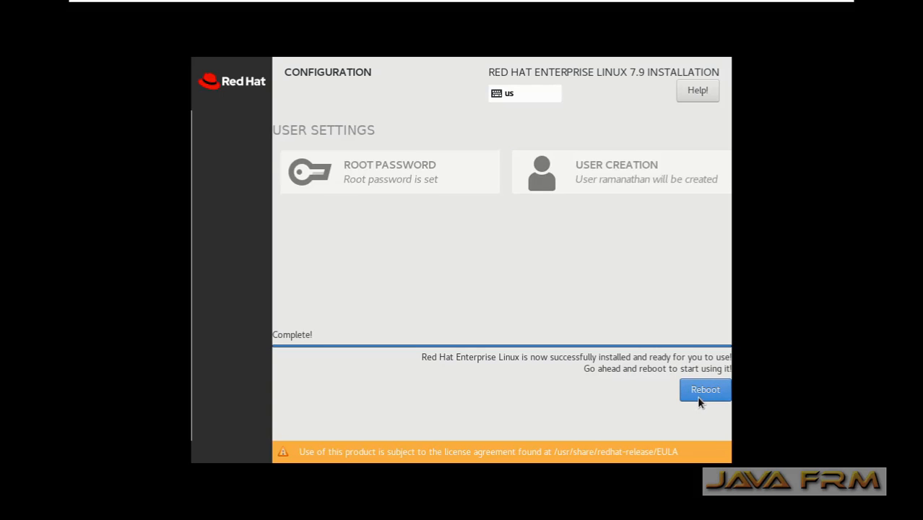
# - Reboot into the installed system, accept the license agreement, and finish the initial configuration
pyautogui.click(699, 396)
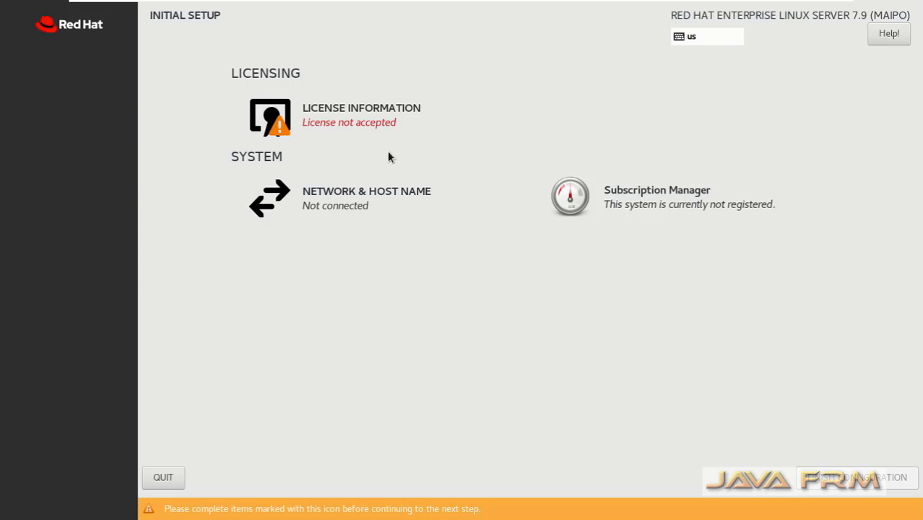
pyautogui.click(347, 121)
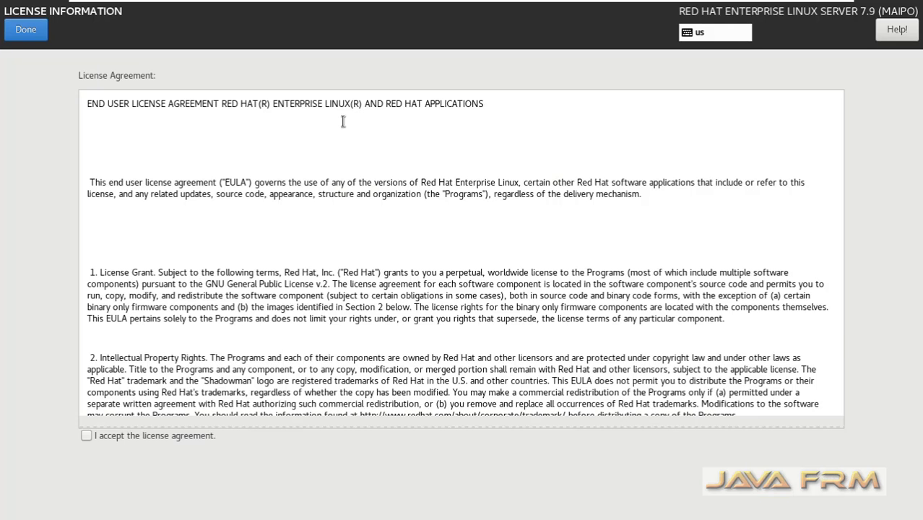
pyautogui.click(85, 435)
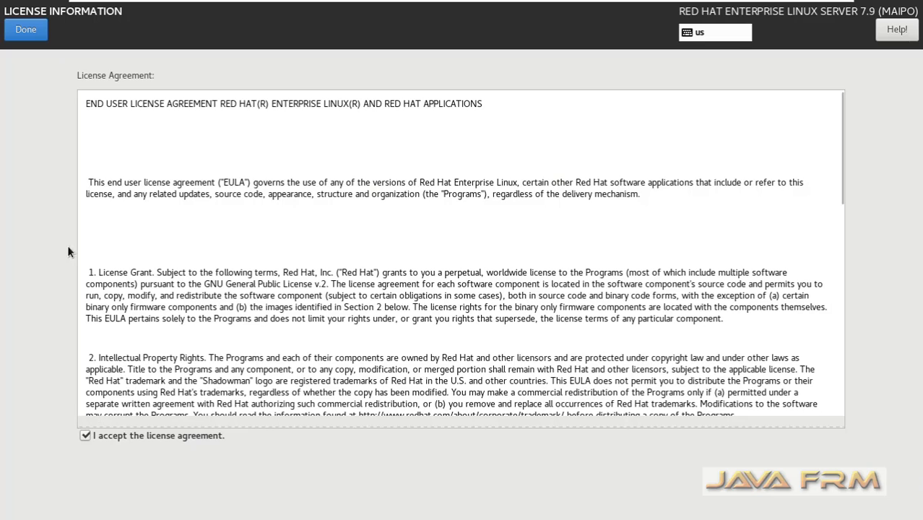
pyautogui.click(26, 29)
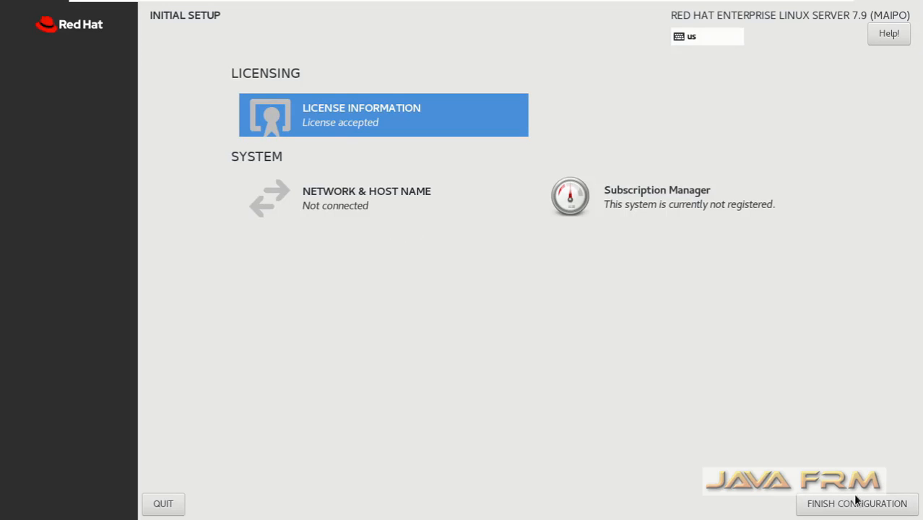
pyautogui.click(878, 504)
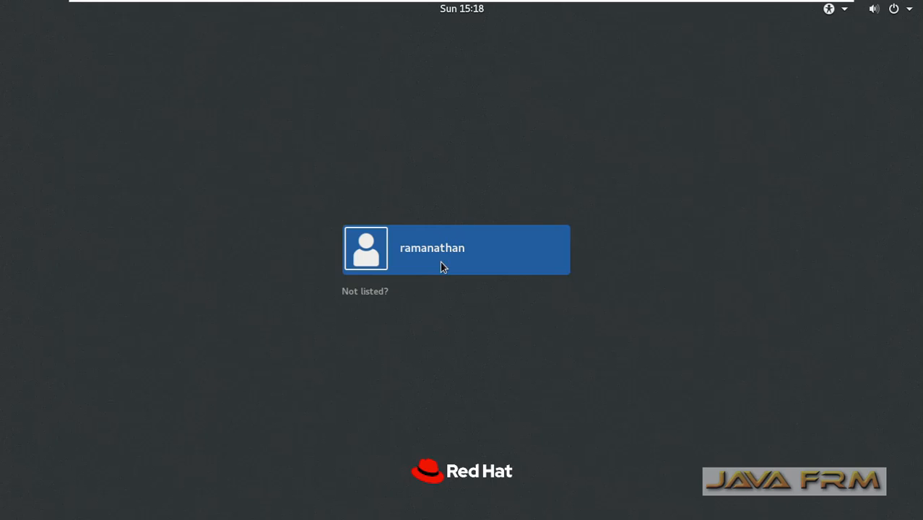
# - Sign in to the RHEL guest as the new user with the account password
pyautogui.click(440, 264)
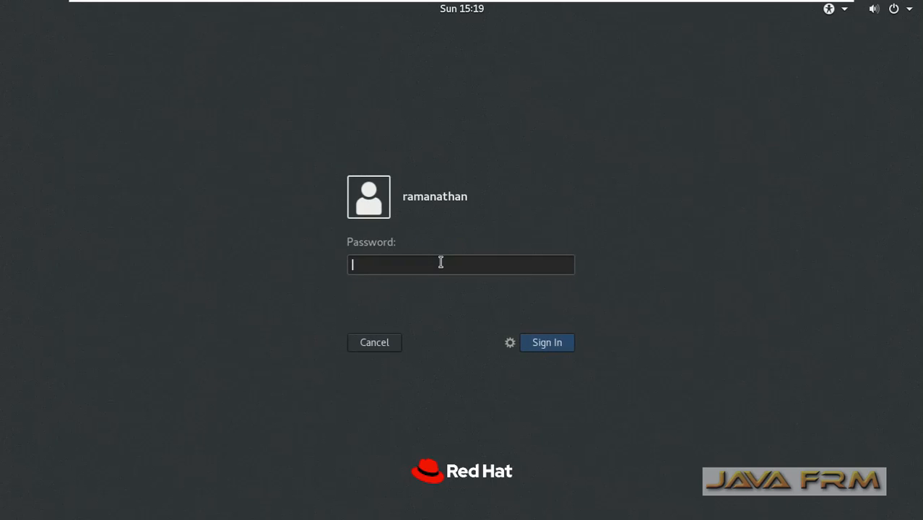
pyautogui.write('••••••••••')
pyautogui.press('Return')
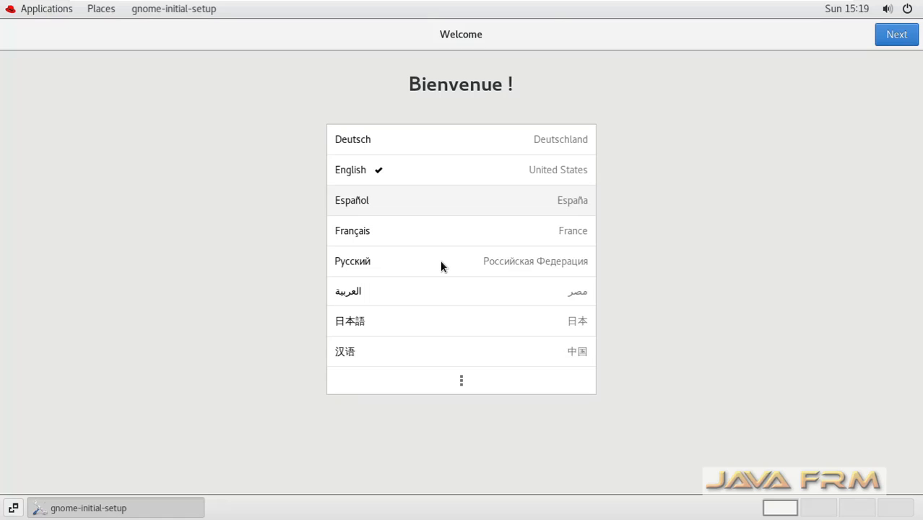
# - Keep English language and US keyboard, turn Location Services off, skip online accounts, start using
pyautogui.click(890, 44)
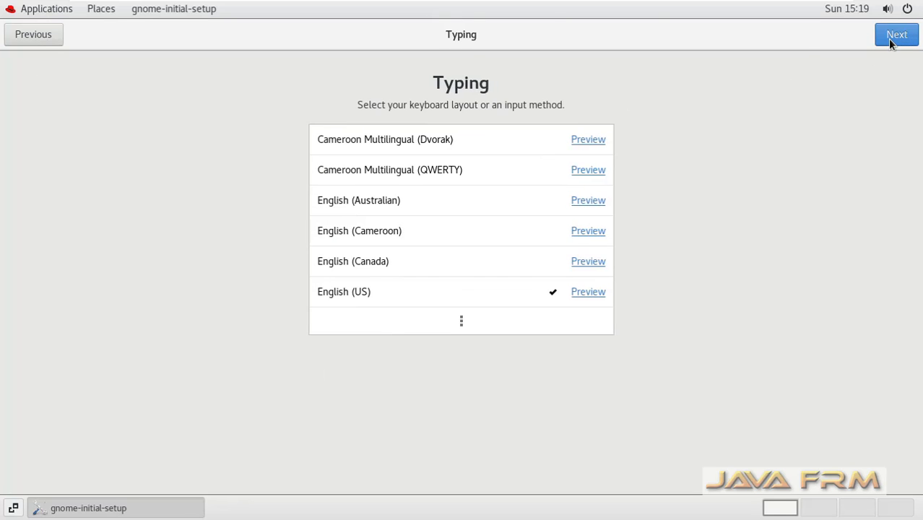
pyautogui.click(889, 43)
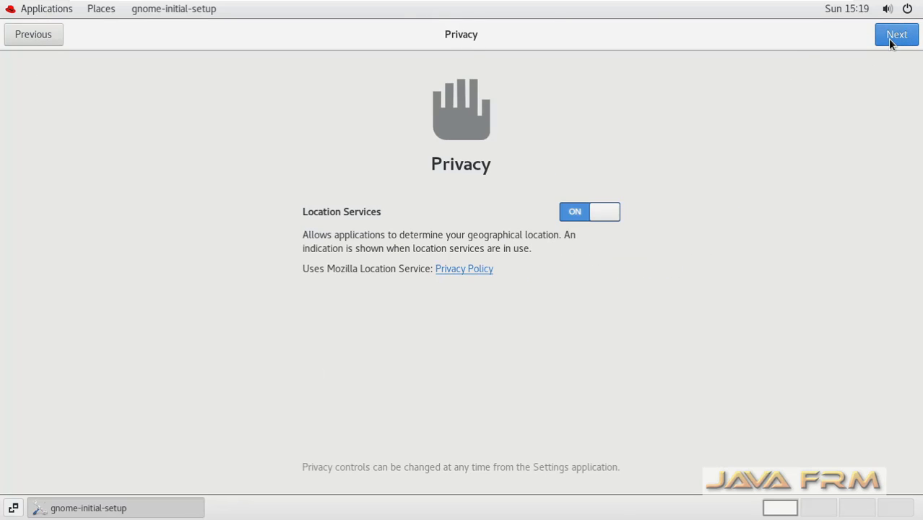
pyautogui.click(585, 209)
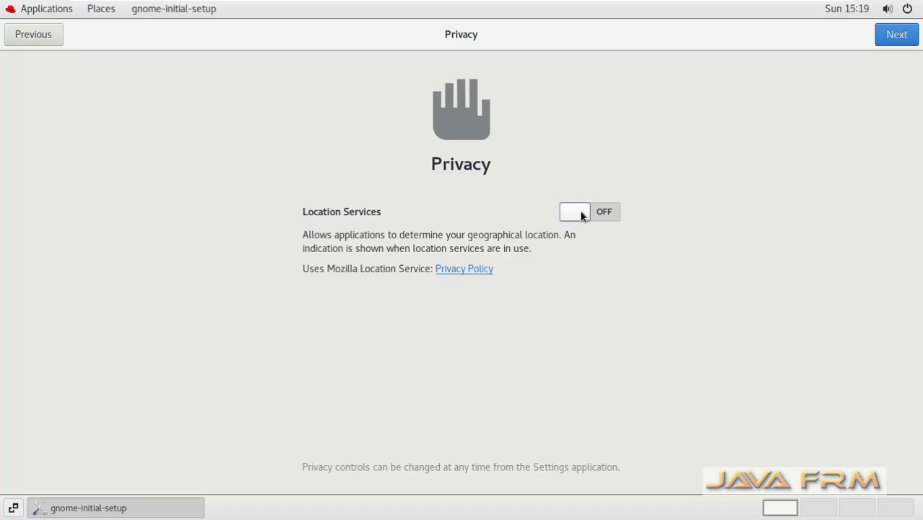
pyautogui.click(895, 36)
pyautogui.click(898, 38)
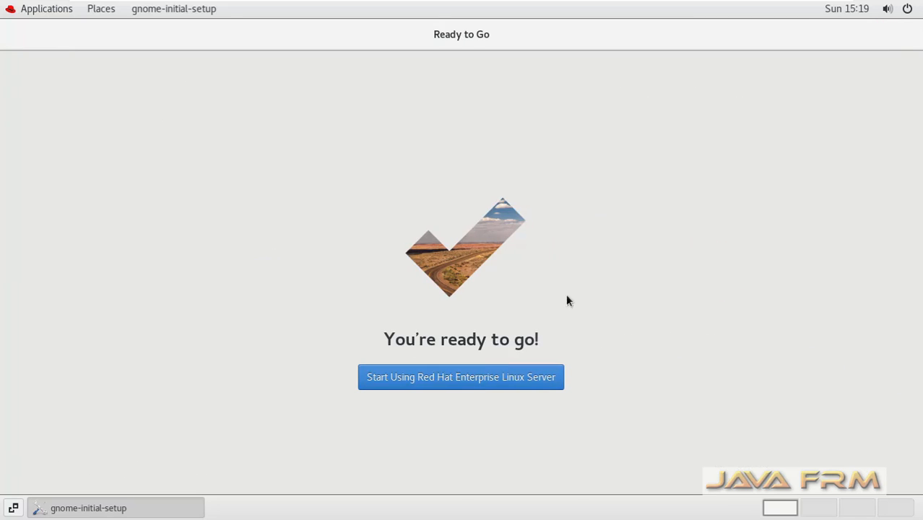
pyautogui.click(466, 379)
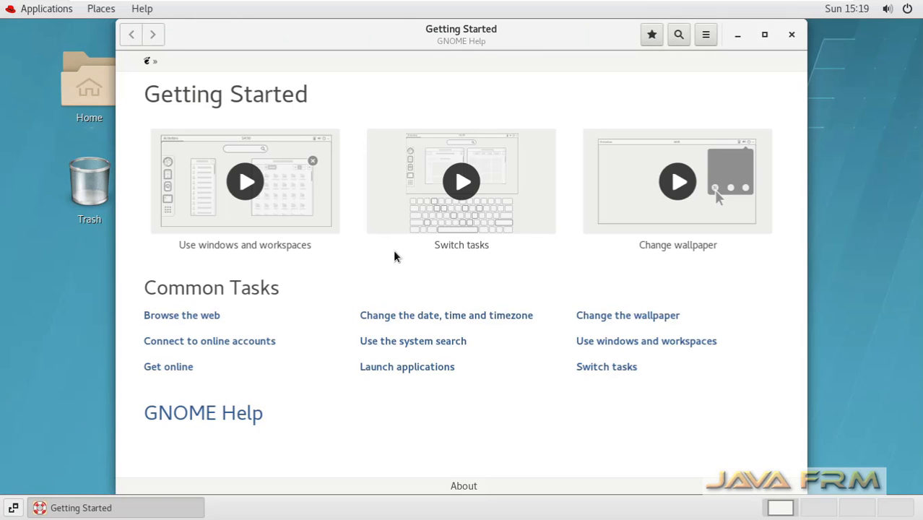
# - Check in Settings > Devices > Displays that the resolution is 1366 × 768
pyautogui.click(792, 34)
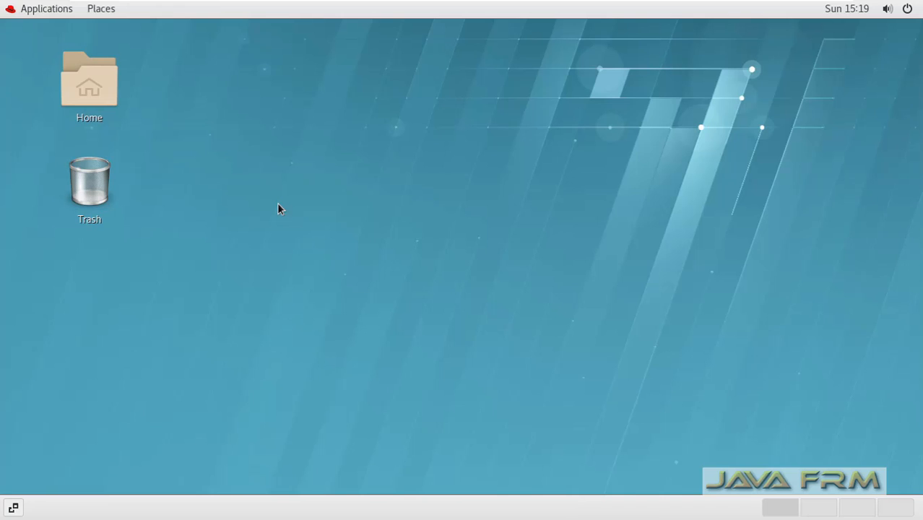
pyautogui.click(47, 10)
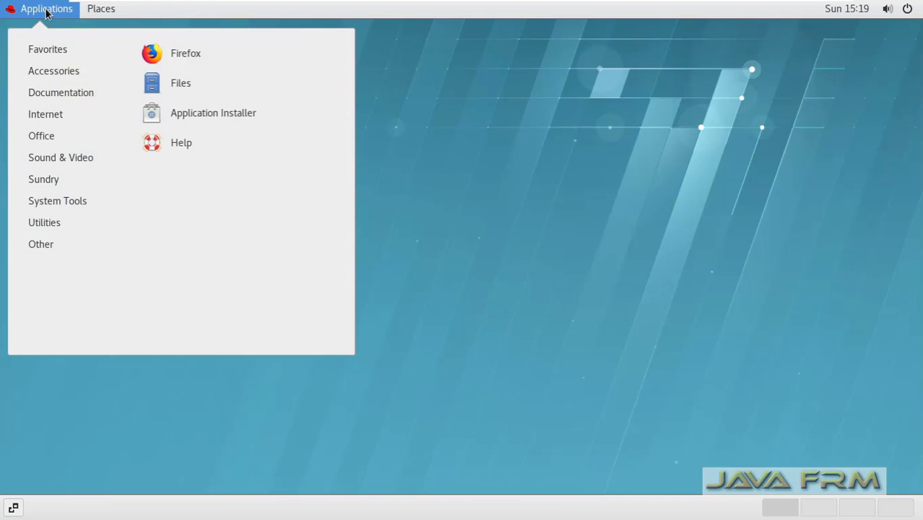
pyautogui.moveTo(60, 202)
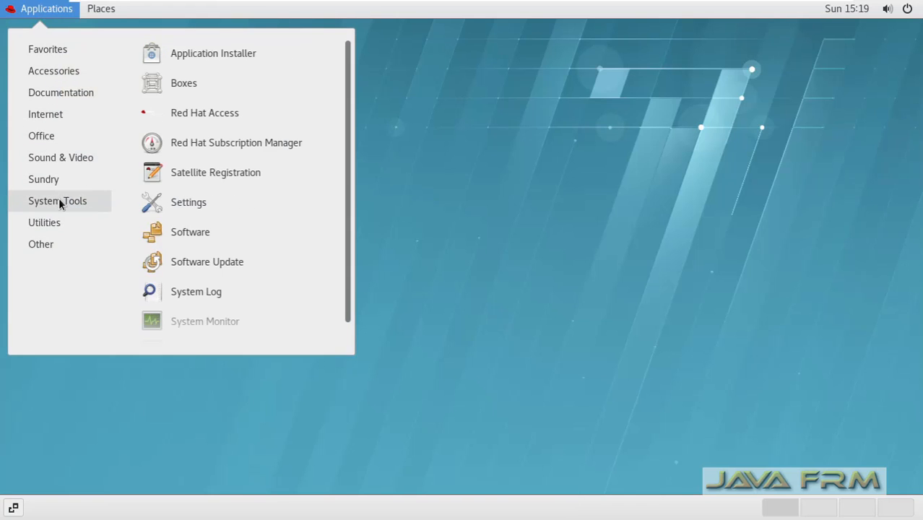
pyautogui.scroll(-1, 185, 220)
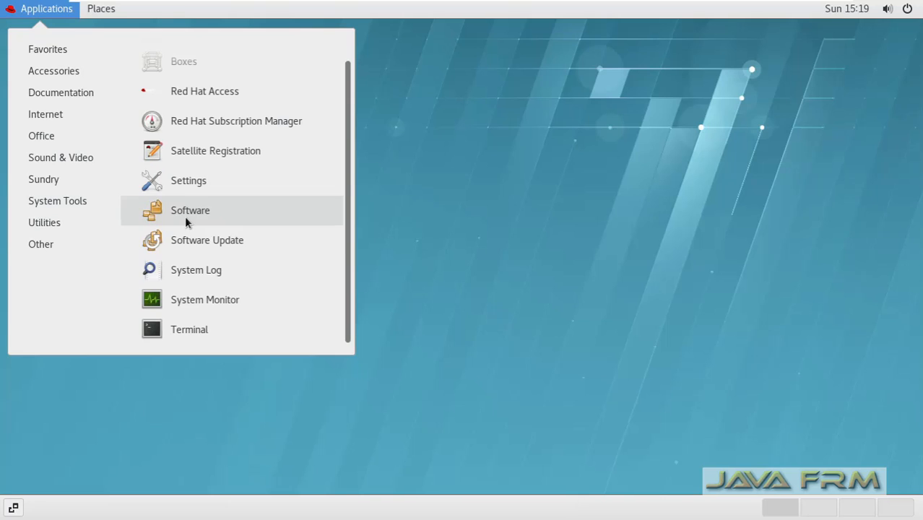
pyautogui.click(205, 192)
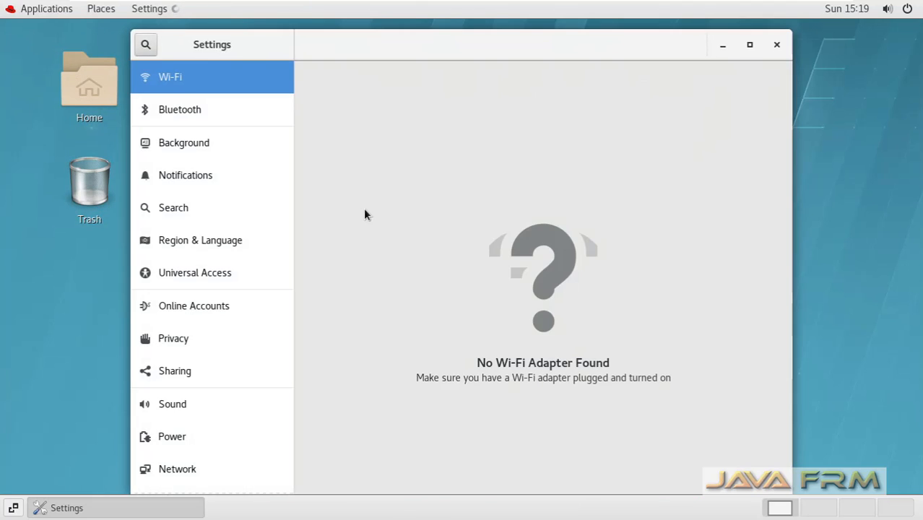
pyautogui.scroll(-2, 195, 433)
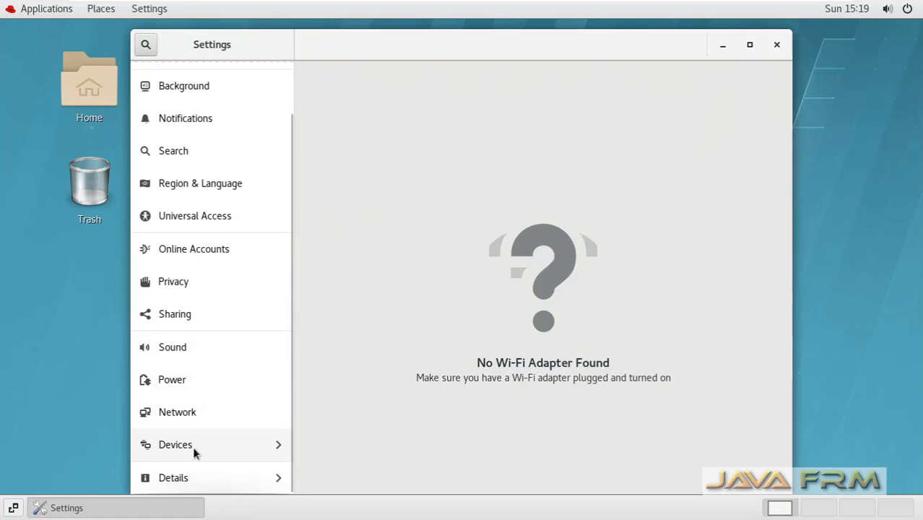
pyautogui.click(191, 448)
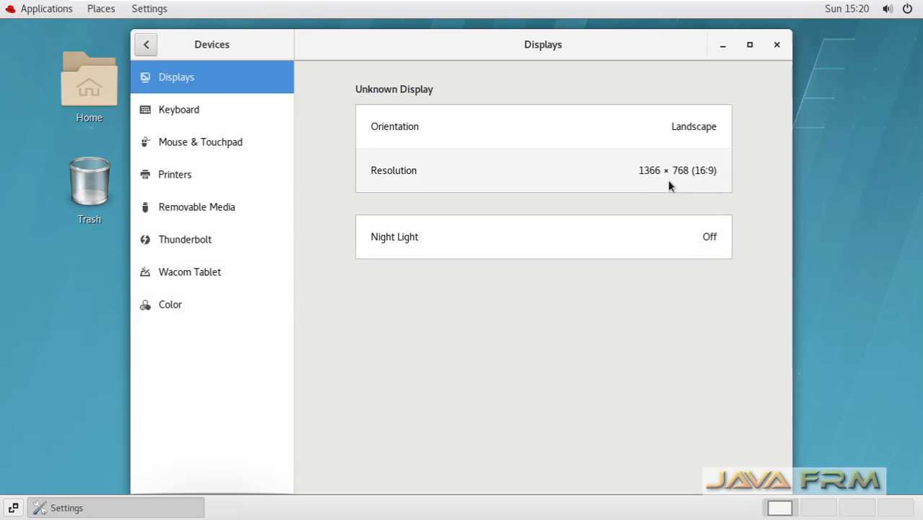
pyautogui.click(776, 44)
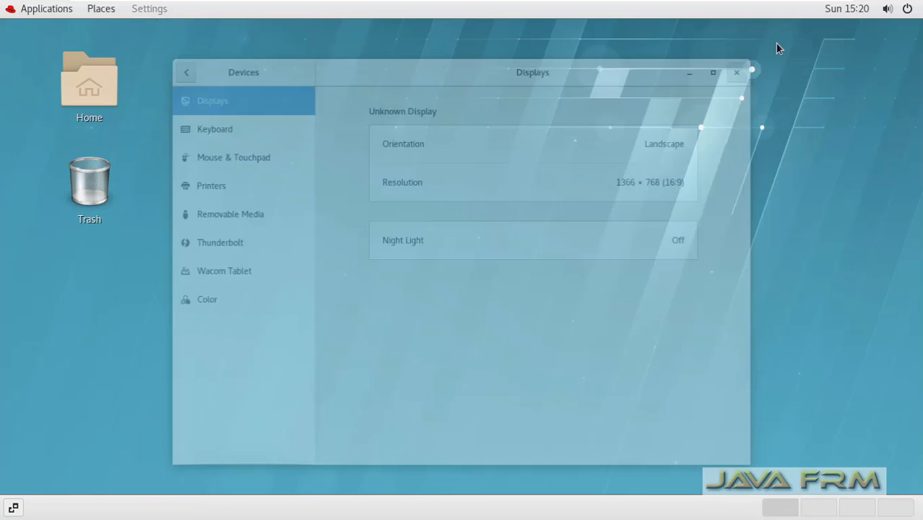
# - Open a terminal from the desktop's context menu and maximize it
pyautogui.rightClick(243, 99)
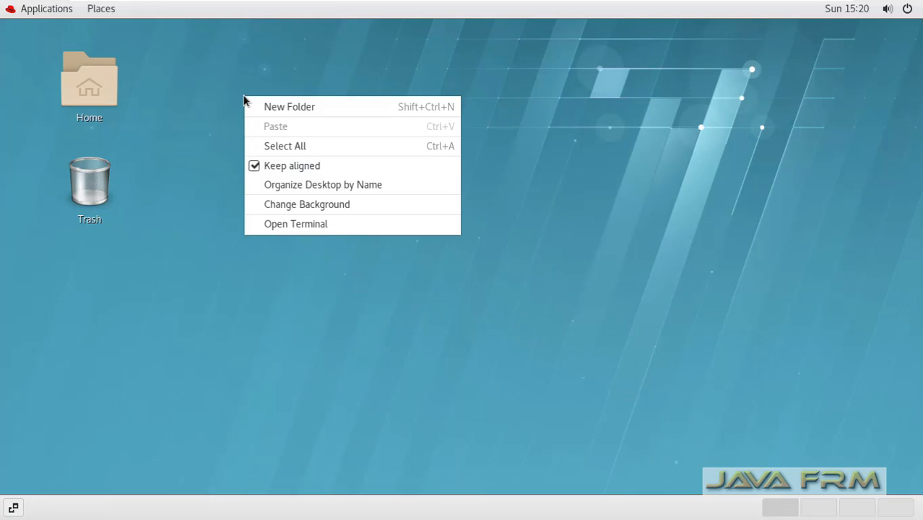
pyautogui.click(332, 225)
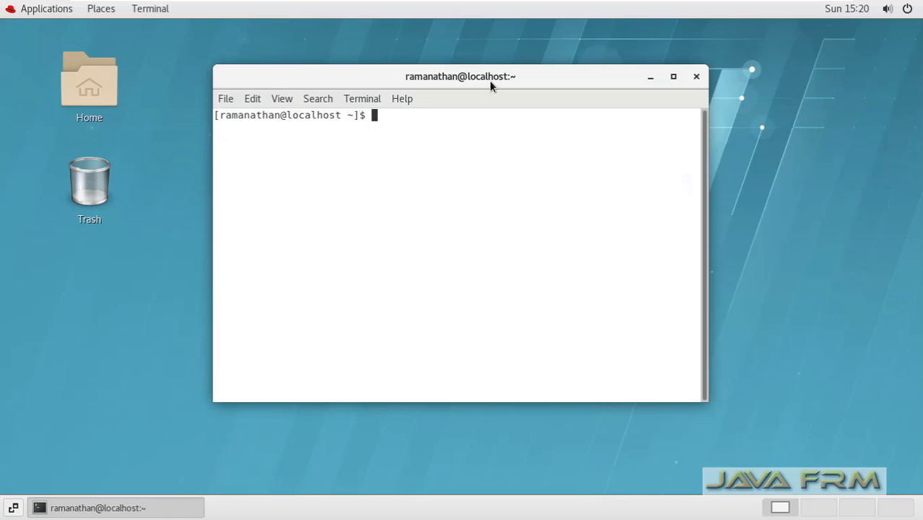
pyautogui.doubleClick(496, 79)
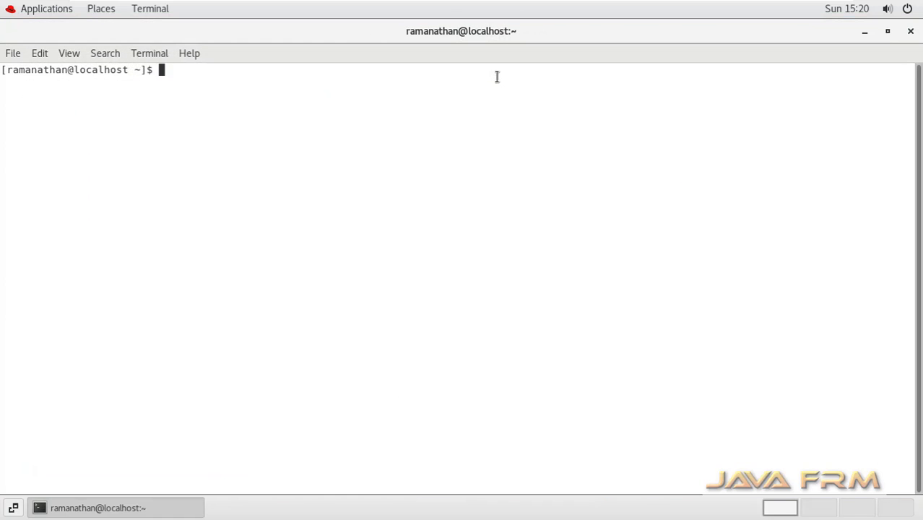
# - Check the VMware Tools version in the guest terminal with vmware-toolbox-cmd -v
pyautogui.write('vmw')
pyautogui.press('Tab')
pyautogui.press('Tab')
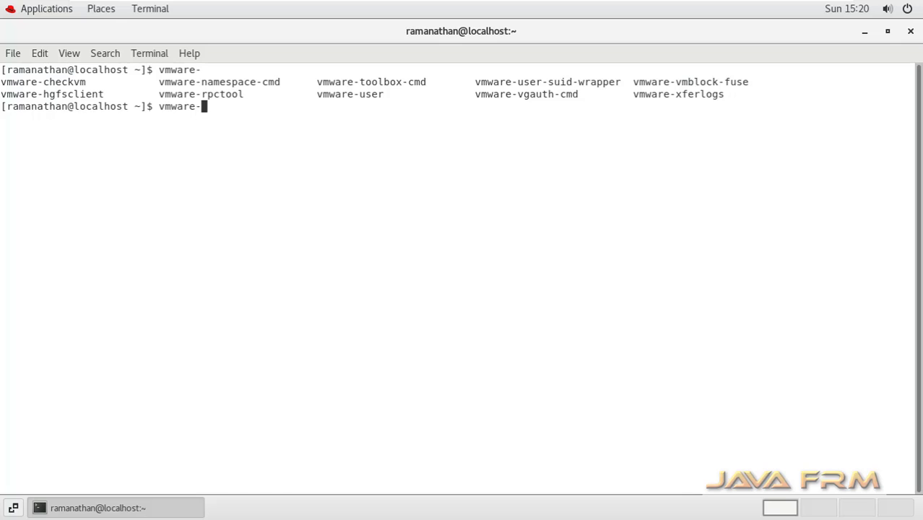
pyautogui.write('t')
pyautogui.press('Tab')
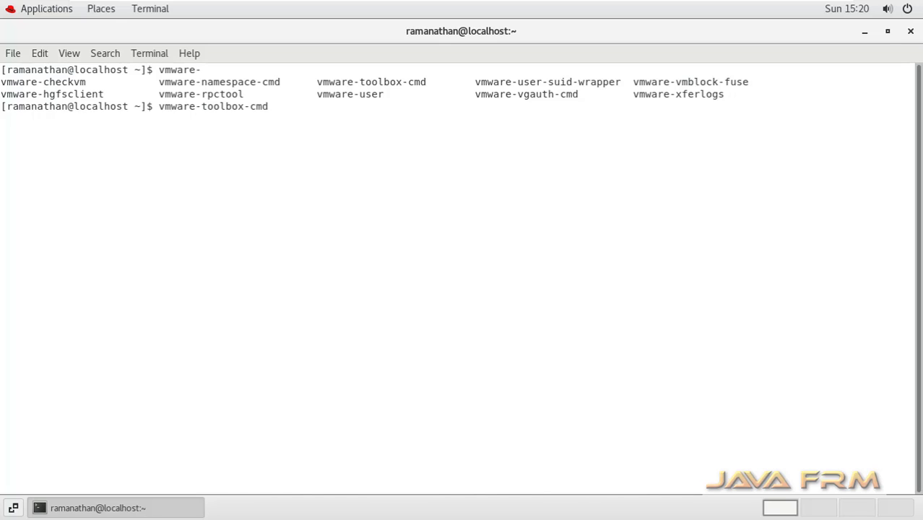
pyautogui.write('-v')
pyautogui.press('Return')
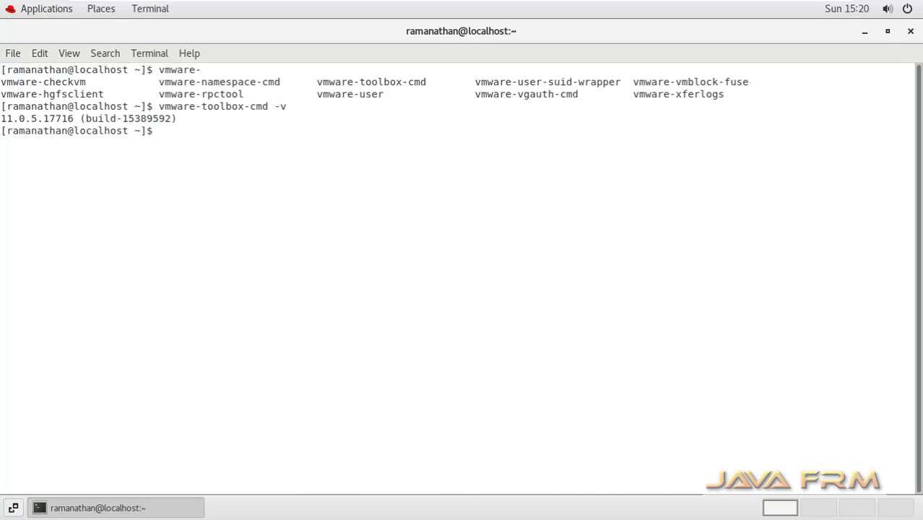
# - Run uname -a and uname -r, then copy all the terminal output to the clipboard
pyautogui.press('Return')
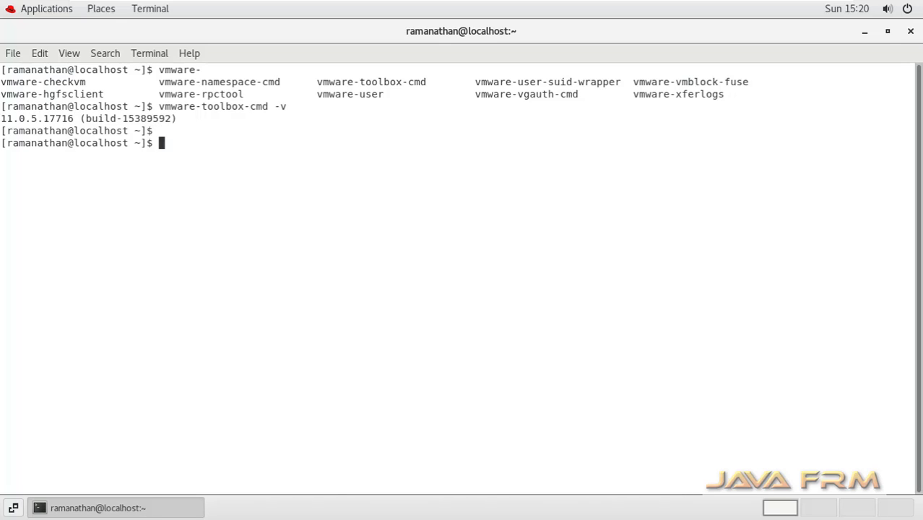
pyautogui.write('uname -a')
pyautogui.press('Return')
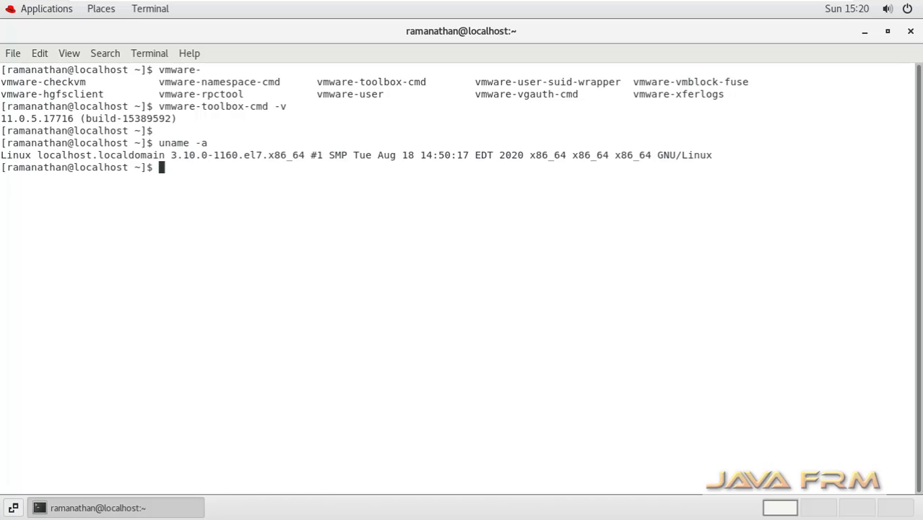
pyautogui.press('Return')
pyautogui.write('uname -r')
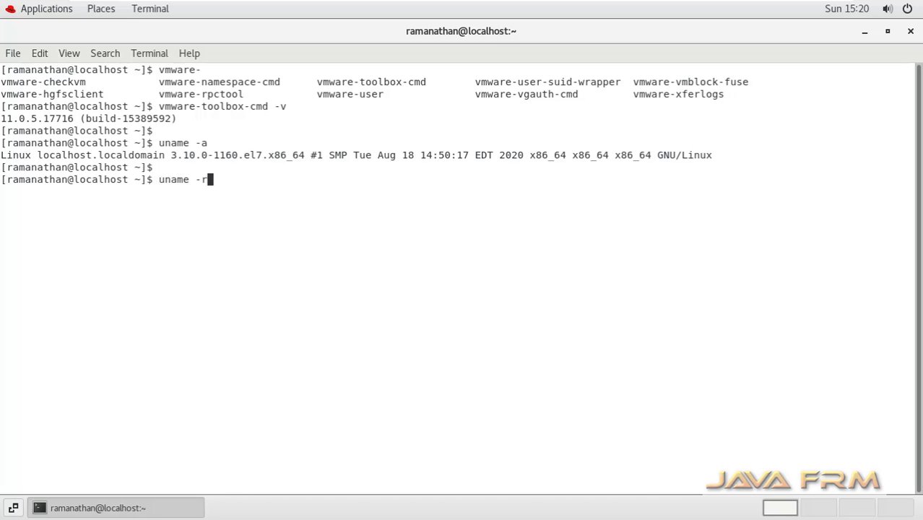
pyautogui.press('Return')
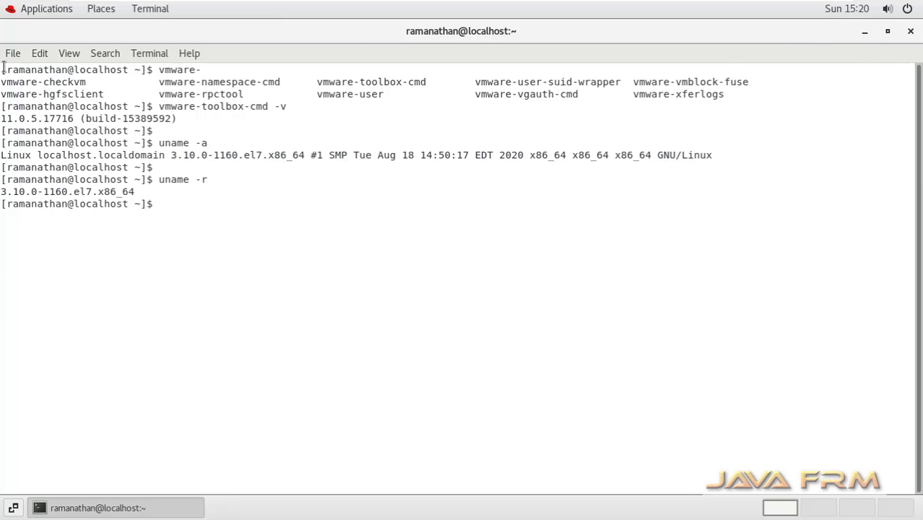
pyautogui.moveTo(3, 66); pyautogui.dragTo(163, 210)
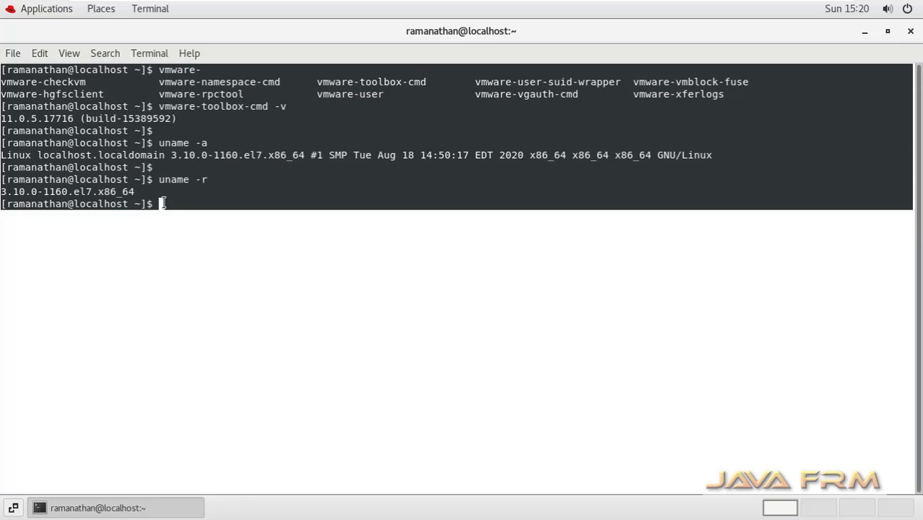
pyautogui.rightClick(146, 152)
pyautogui.click(177, 161)
# - Exit the VM's full-screen view and bring up the host Start screen
pyautogui.moveTo(595, 3)
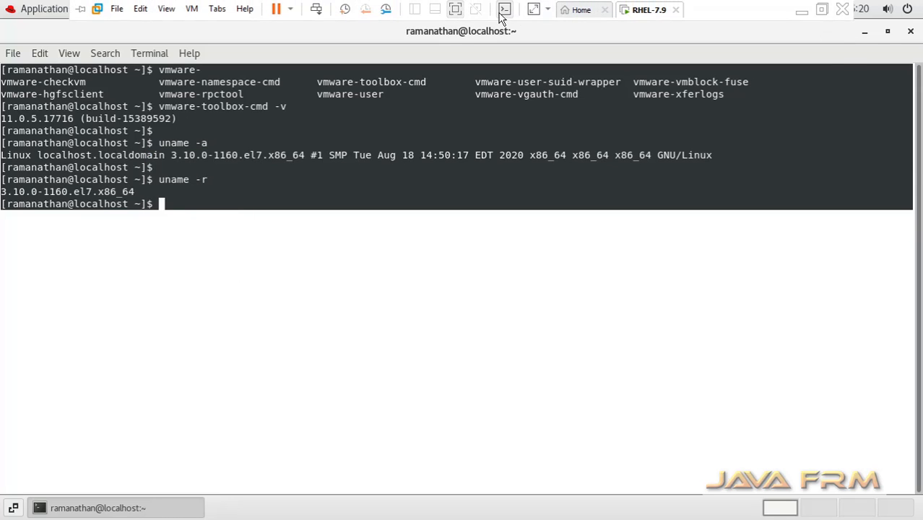
pyautogui.click(456, 9)
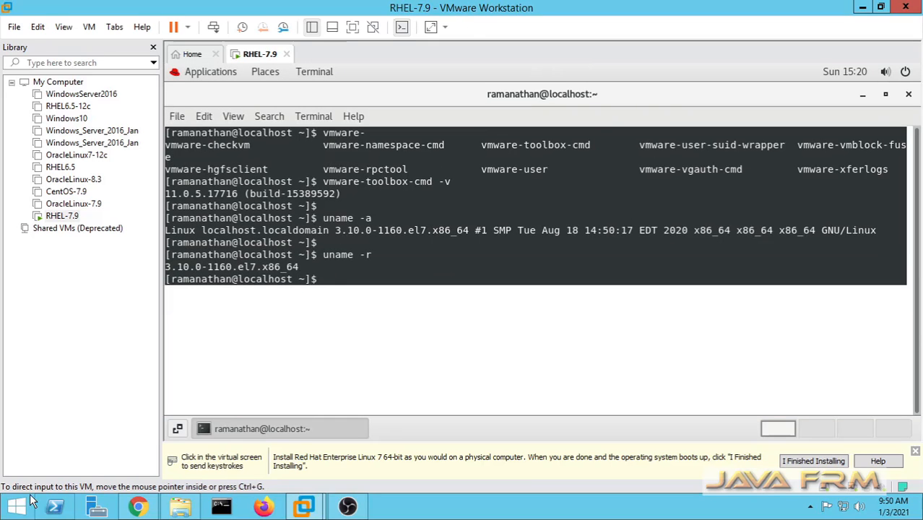
pyautogui.click(11, 508)
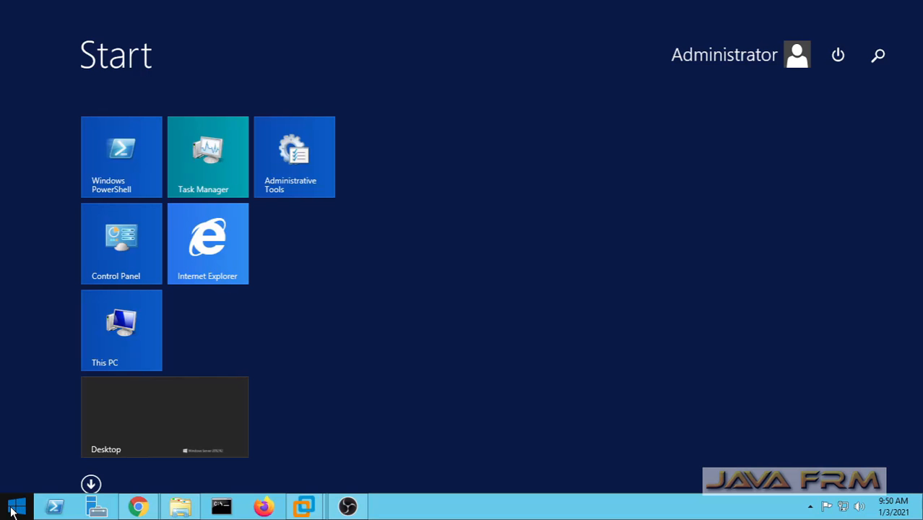
# - Launch Notepad and paste the copied guest terminal output into it
pyautogui.write('notepad++')
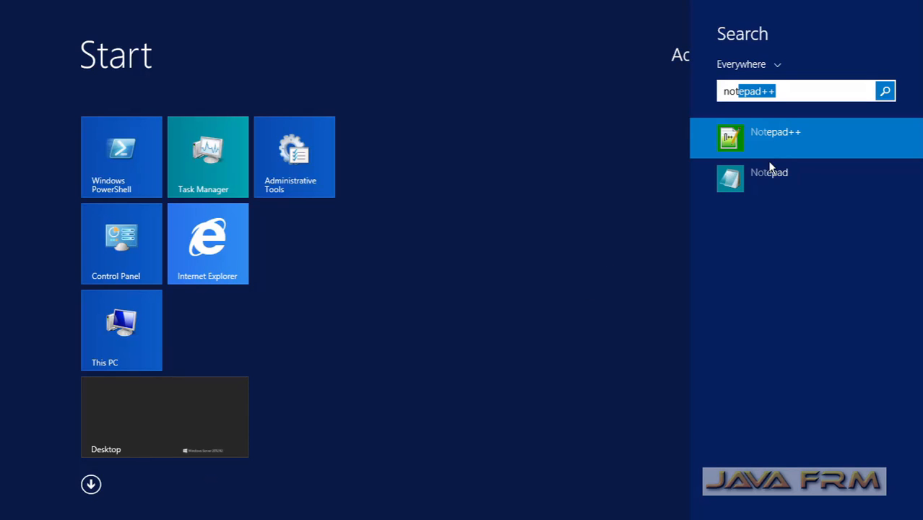
pyautogui.click(759, 177)
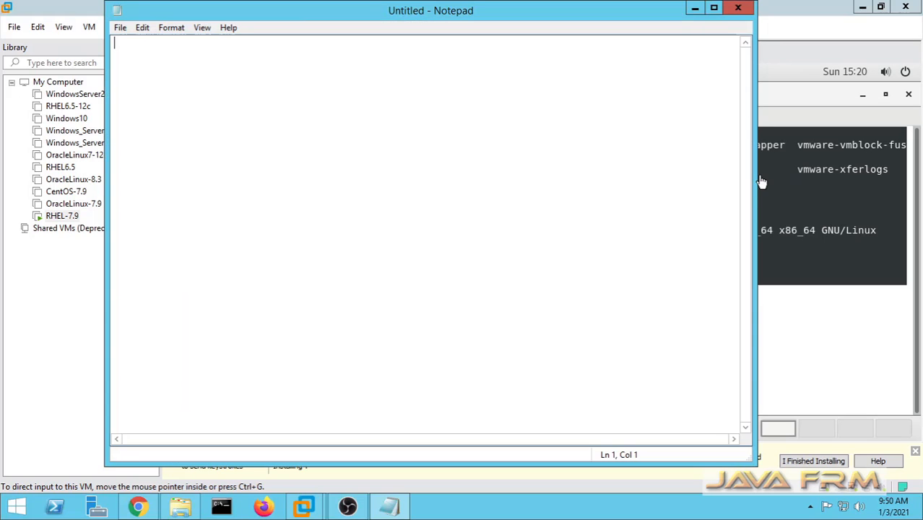
pyautogui.rightClick(353, 181)
pyautogui.click(395, 238)
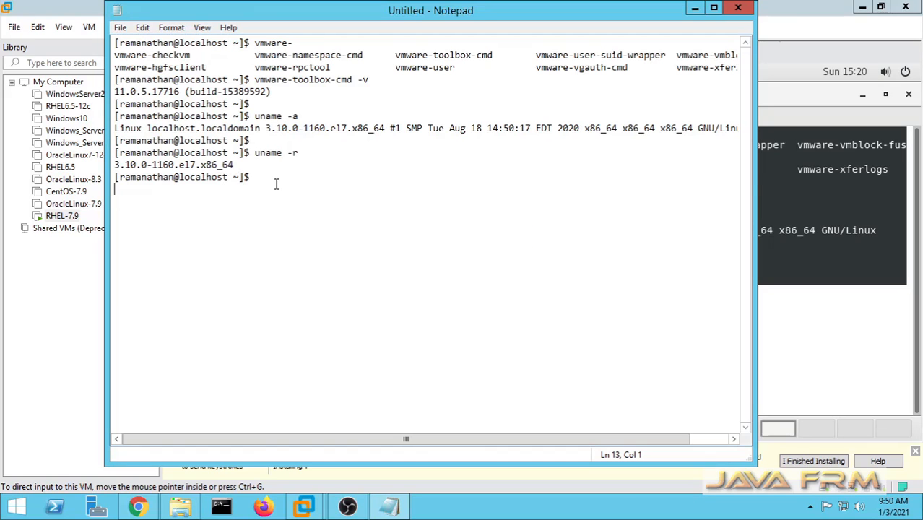
pyautogui.press('Return')
pyautogui.press('Return')
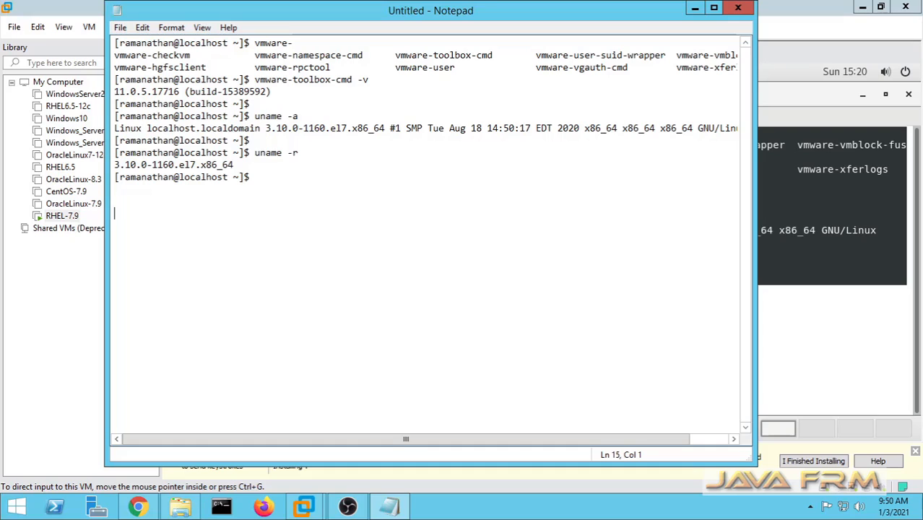
# - Add the line 'welcome to rhel 7', copy it, and return to the RHEL-7.9 VM
pyautogui.write('welcome to rhel 7')
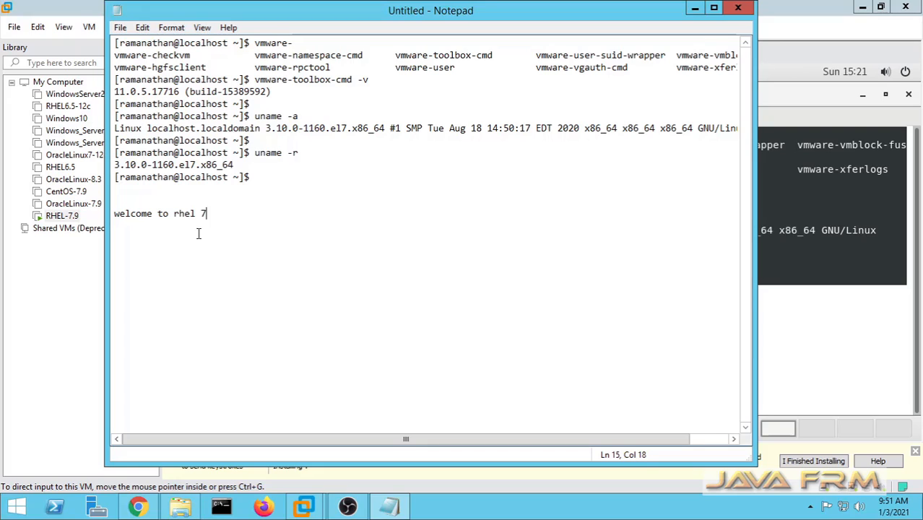
pyautogui.moveTo(209, 215); pyautogui.dragTo(95, 214)
pyautogui.rightClick(125, 208)
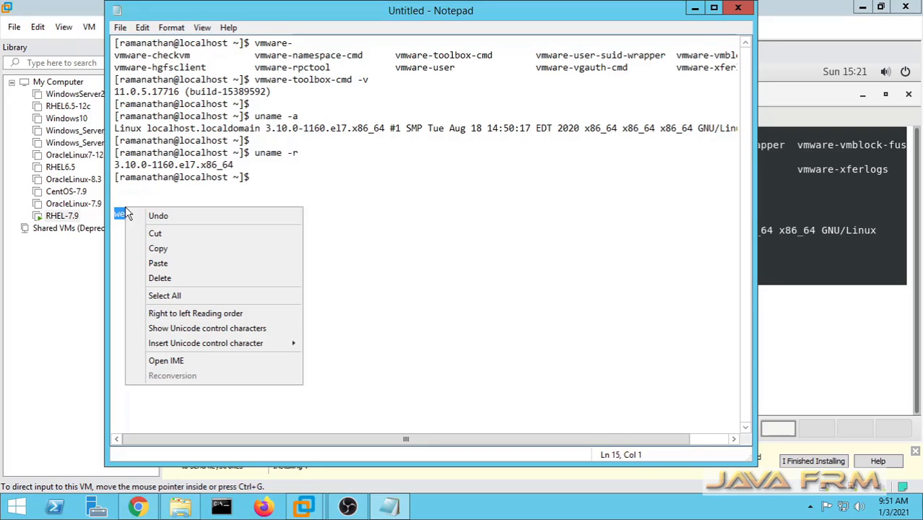
pyautogui.click(179, 244)
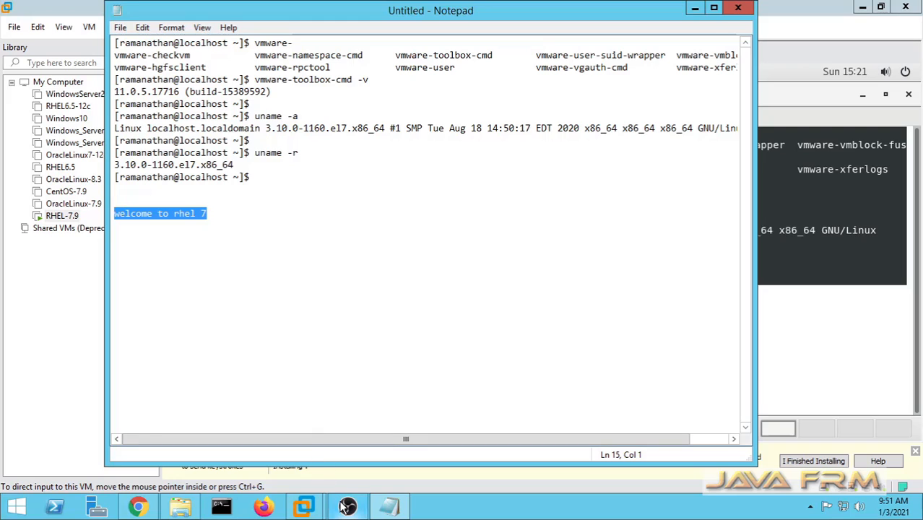
pyautogui.moveTo(303, 506)
pyautogui.click(365, 442)
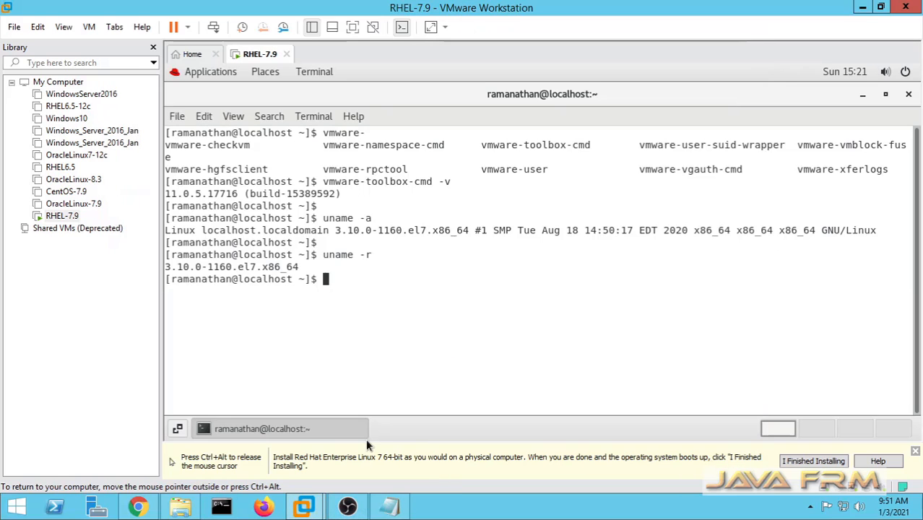
# - Paste 'welcome to rhel 7' at the guest shell prompt, run it, and close the terminal
pyautogui.rightClick(444, 301)
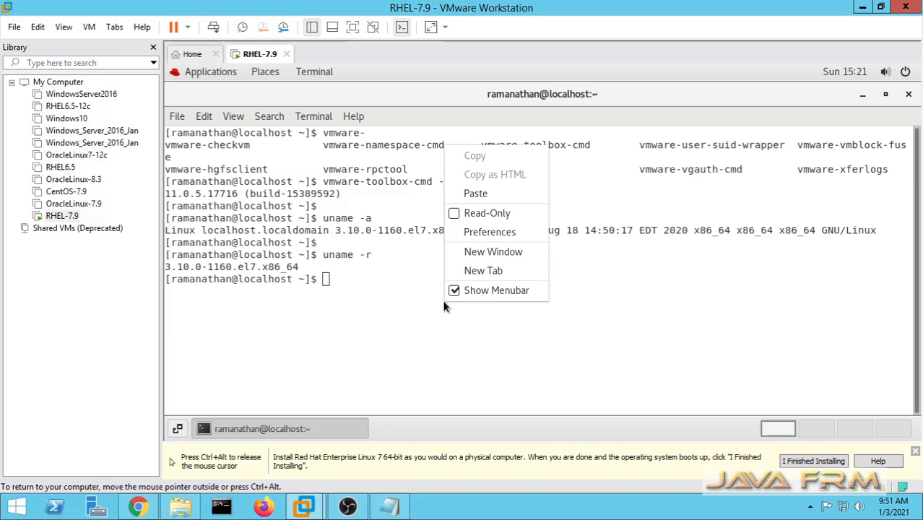
pyautogui.click(486, 194)
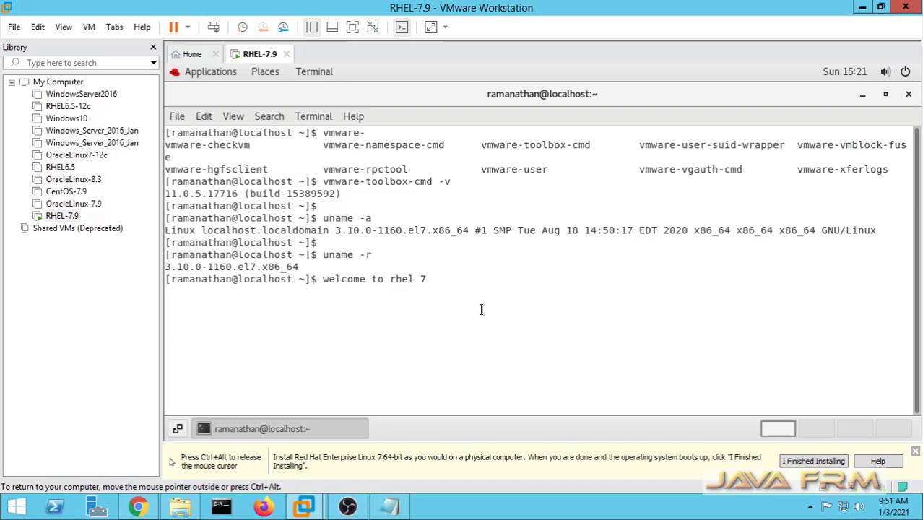
pyautogui.press('Return')
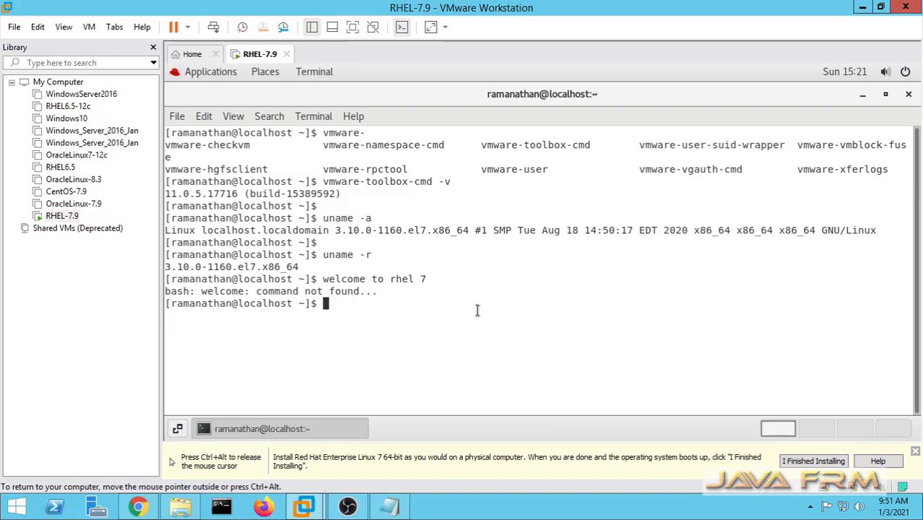
pyautogui.click(908, 94)
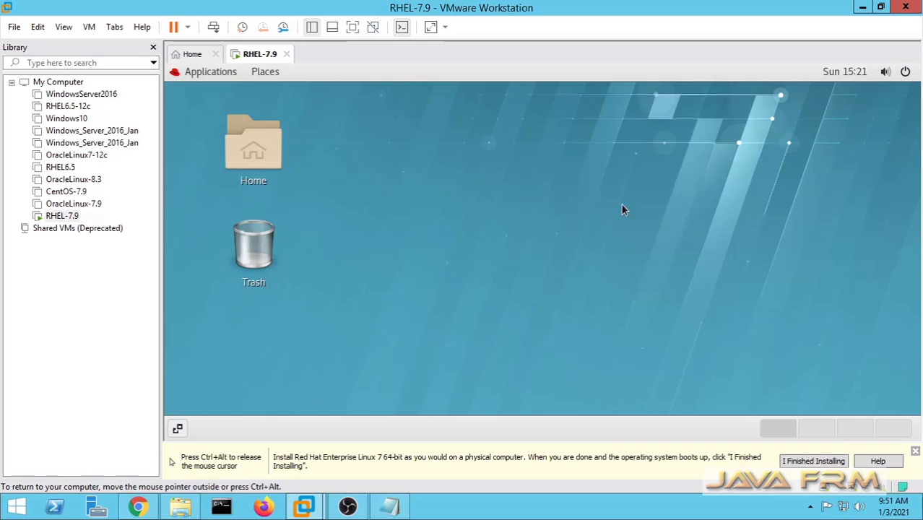
# - Open File Explorer, browse D: and Softwares, then go to the Downloads folder
pyautogui.click(199, 509)
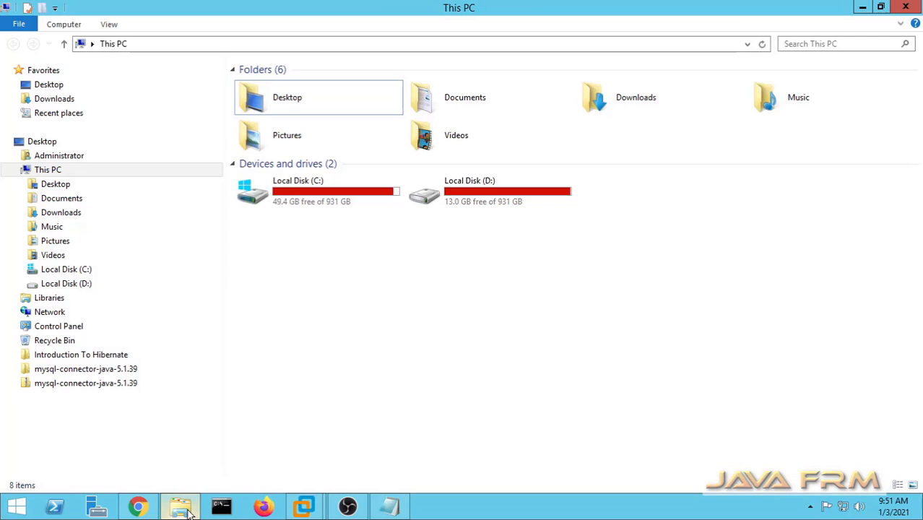
pyautogui.doubleClick(493, 195)
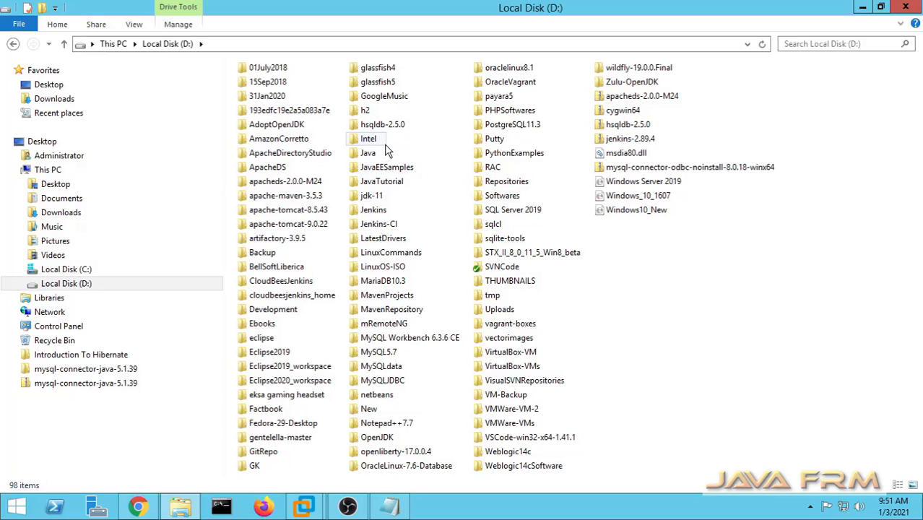
pyautogui.doubleClick(508, 195)
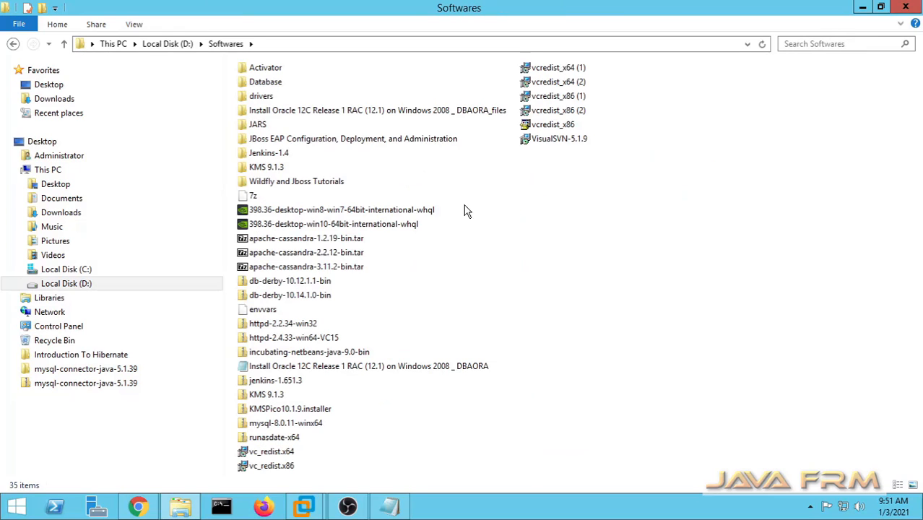
pyautogui.click(52, 99)
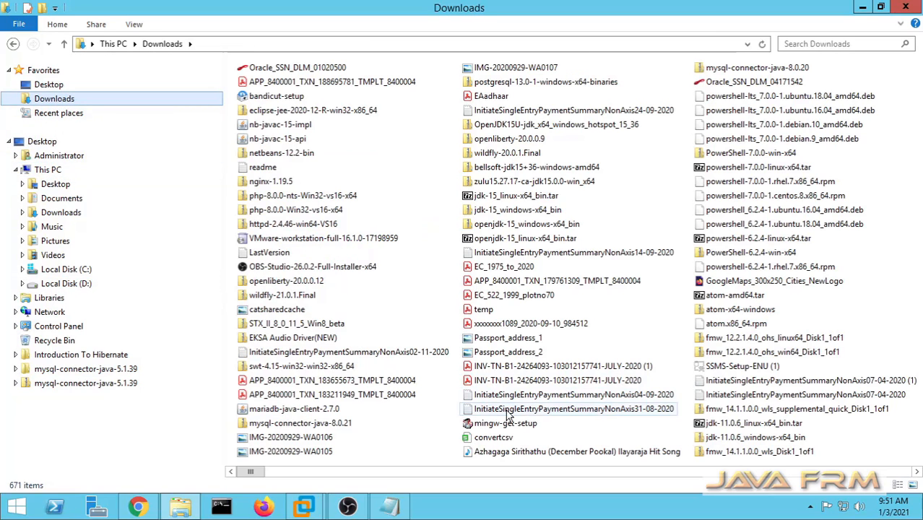
# - Minimize OBS Studio and restore down the RHEL-7.9 VMware window beside Downloads
pyautogui.click(347, 506)
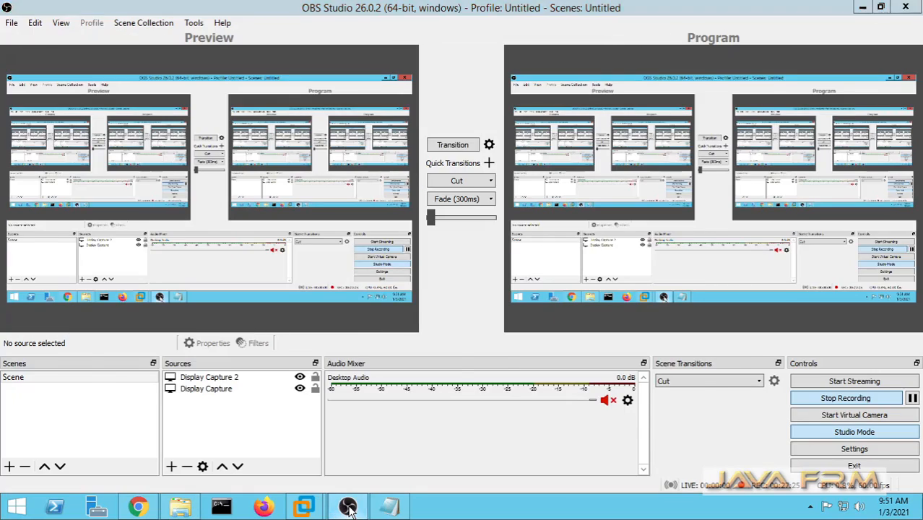
pyautogui.click(347, 507)
pyautogui.moveTo(306, 509)
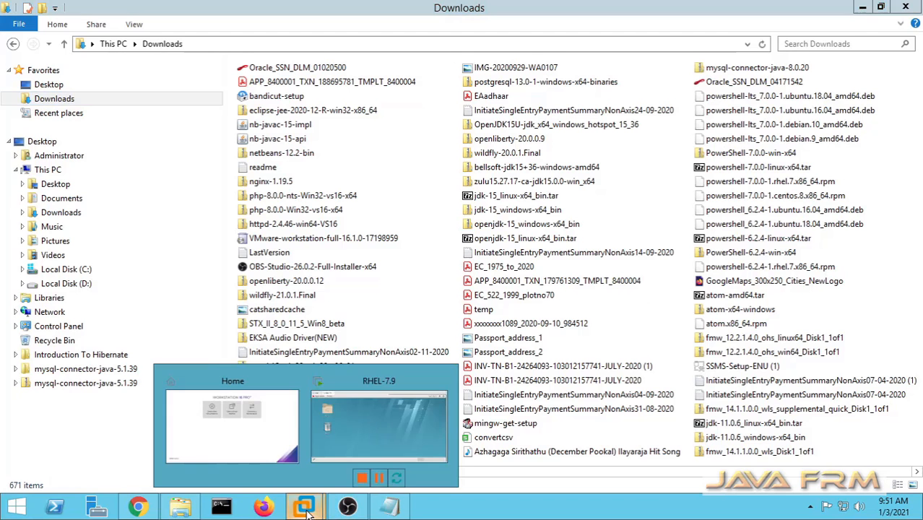
pyautogui.click(339, 449)
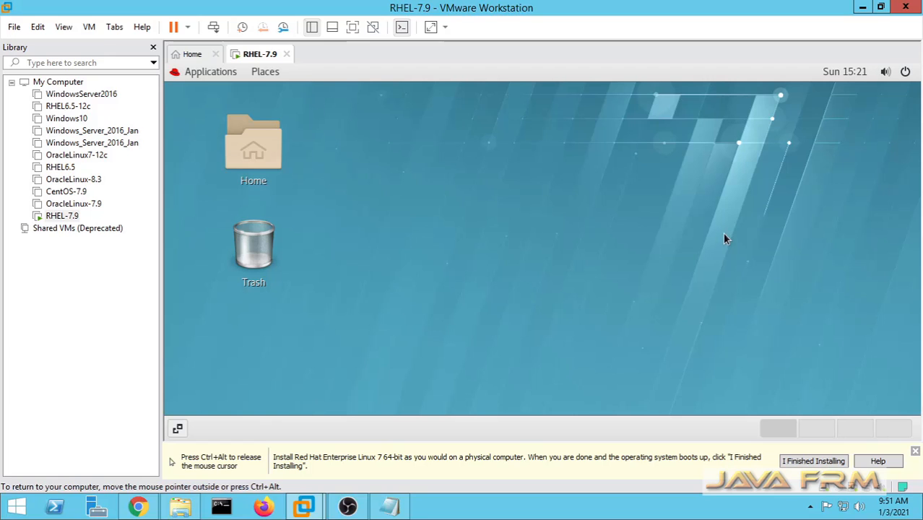
pyautogui.click(880, 7)
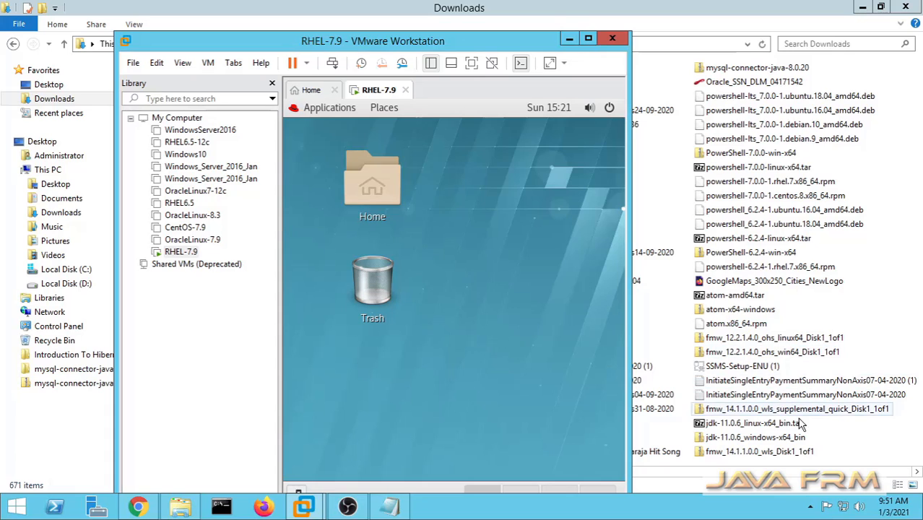
# - Drag jdk-11.0.6_linux-x64_bin.tar.gz onto the RHEL desktop and check it contains jdk-11.0.6 in Archive Manager
pyautogui.click(757, 427)
pyautogui.moveTo(757, 428); pyautogui.dragTo(471, 361)
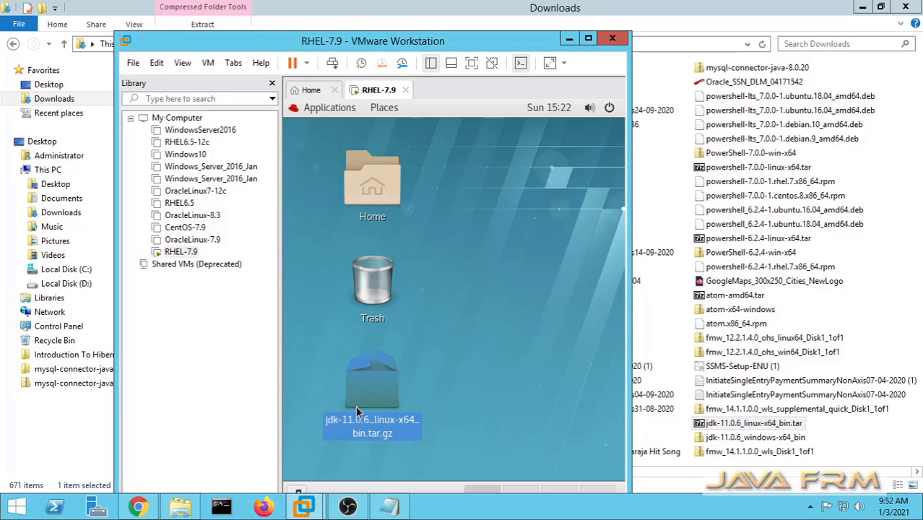
pyautogui.rightClick(372, 387)
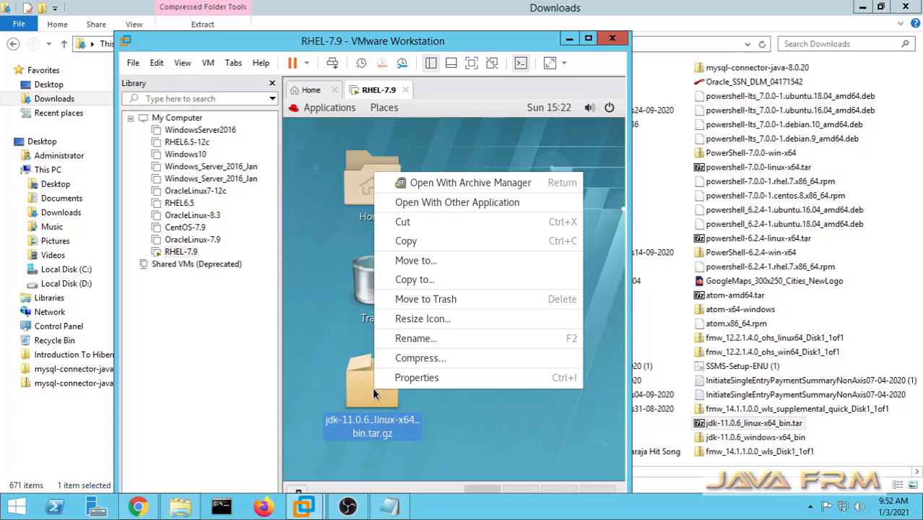
pyautogui.click(459, 187)
pyautogui.doubleClick(359, 208)
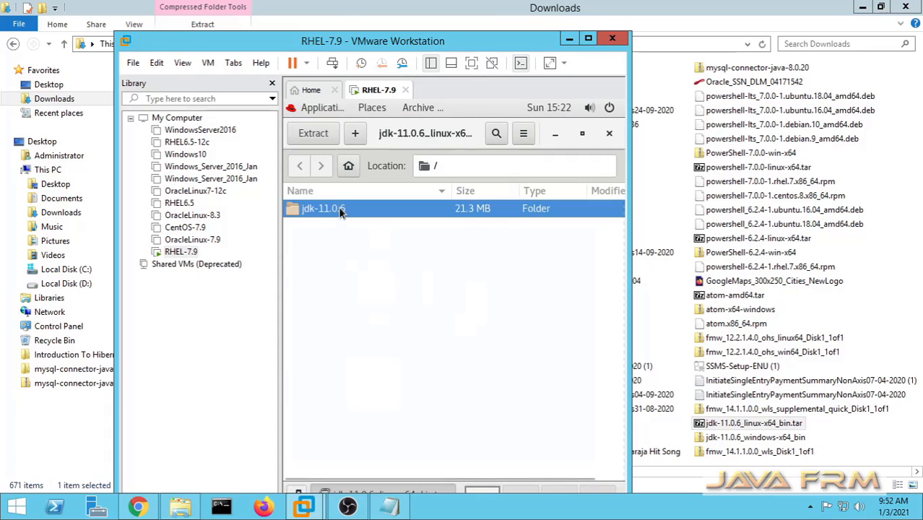
pyautogui.click(298, 166)
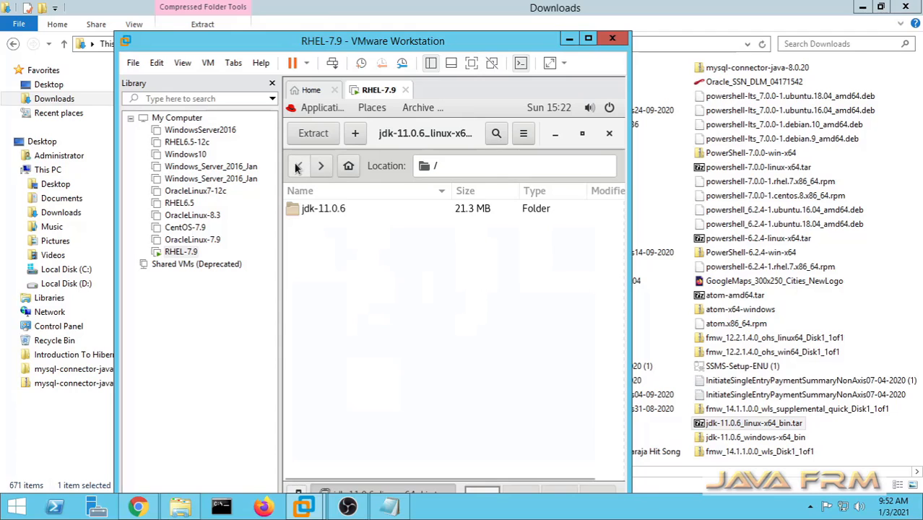
pyautogui.click(609, 133)
# - Maximize the VMware window and dismiss the installation reminder bar
pyautogui.click(588, 39)
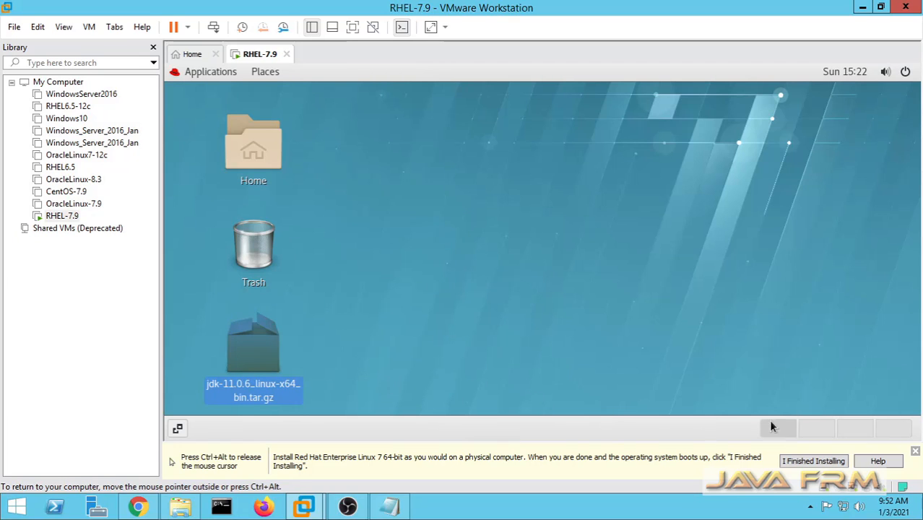
pyautogui.click(914, 450)
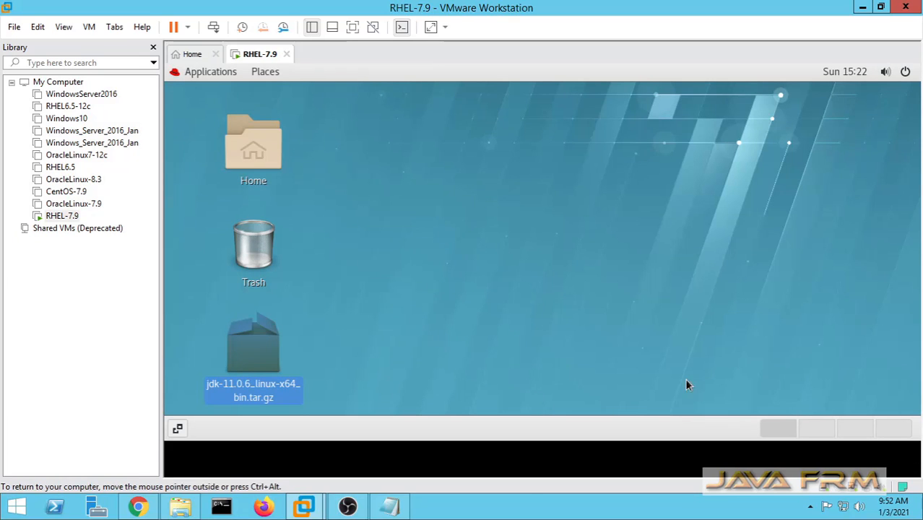
pyautogui.click(399, 342)
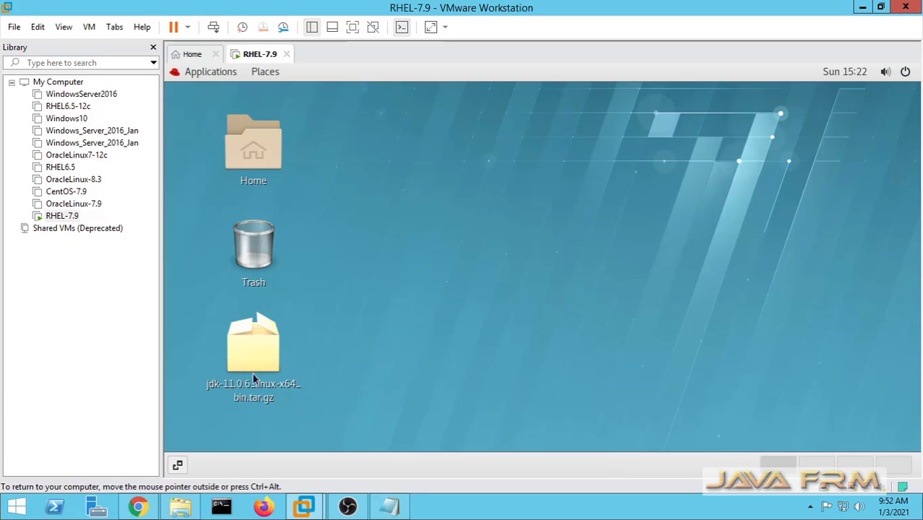